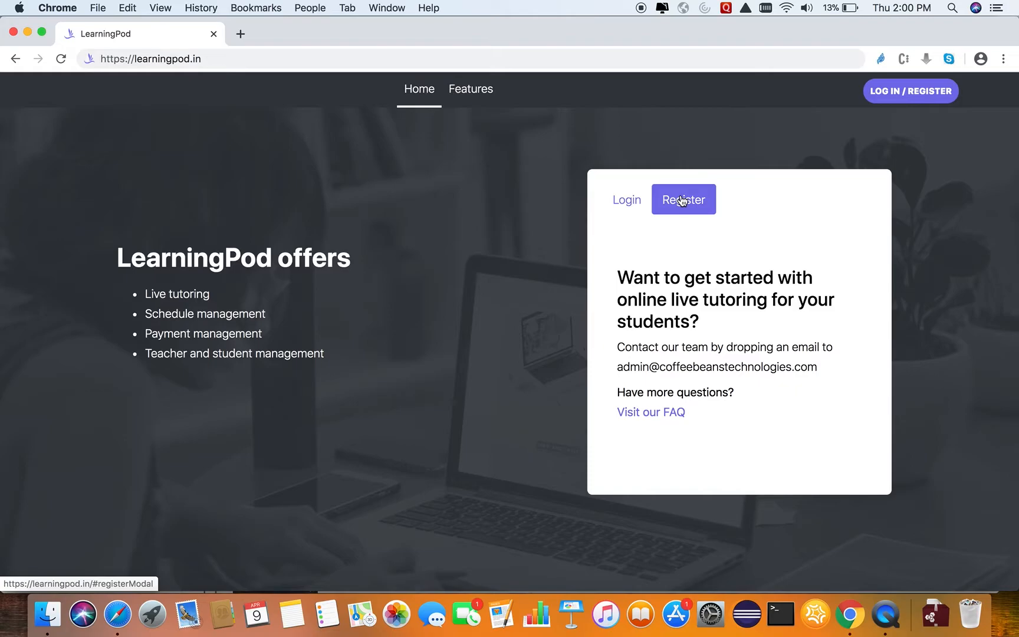
Log in with the Coaching Class Admin role, entering the account's phone number and password.
click(626, 202)
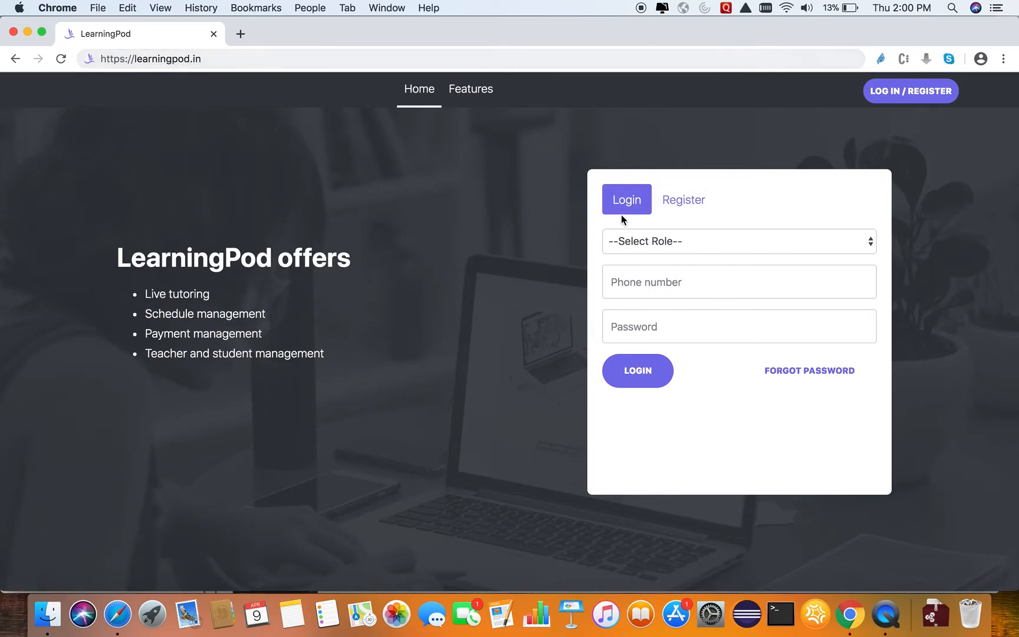
click(642, 247)
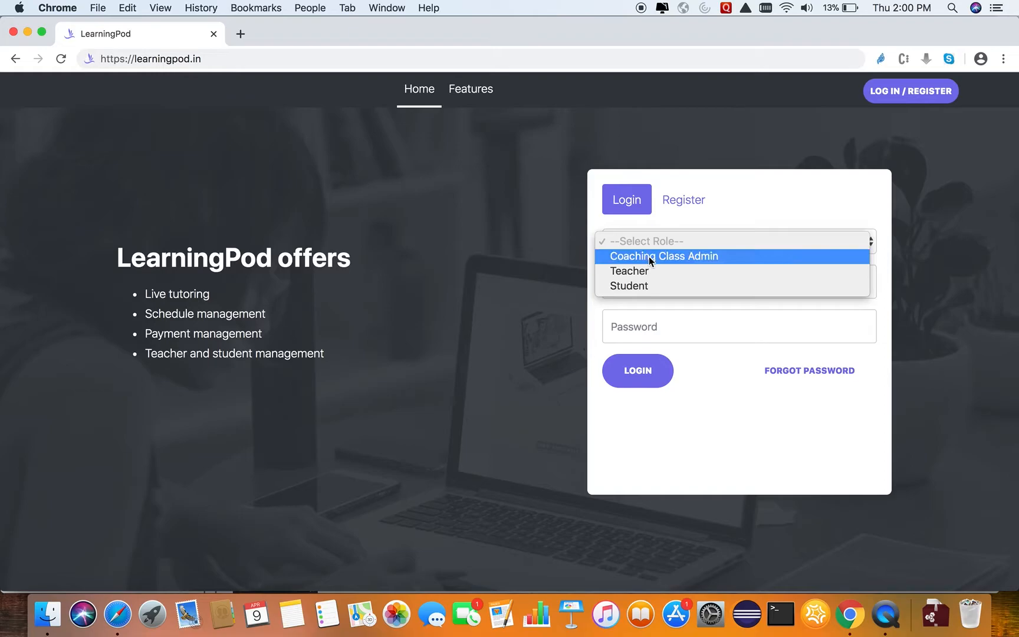
click(649, 256)
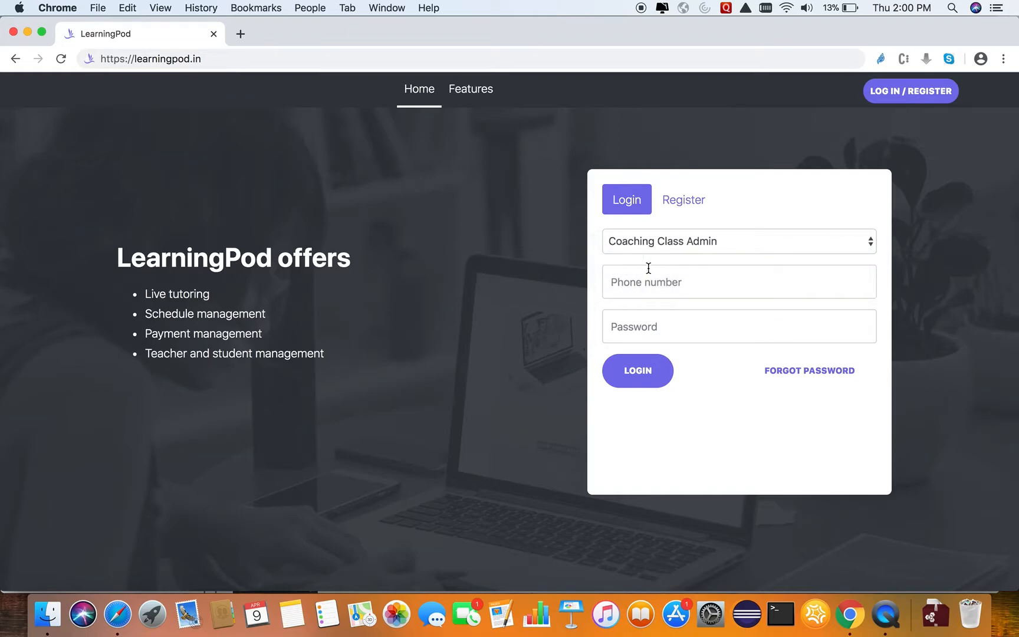
click(656, 320)
text(•••••••••)
click(644, 376)
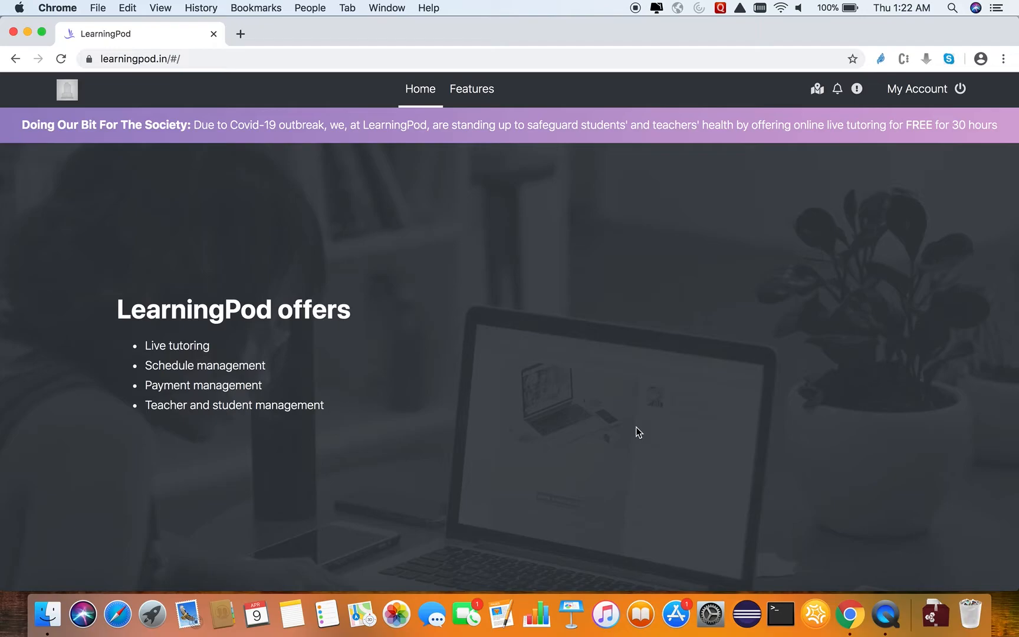
Open the coaching class account page and go through its introductory tour.
click(917, 89)
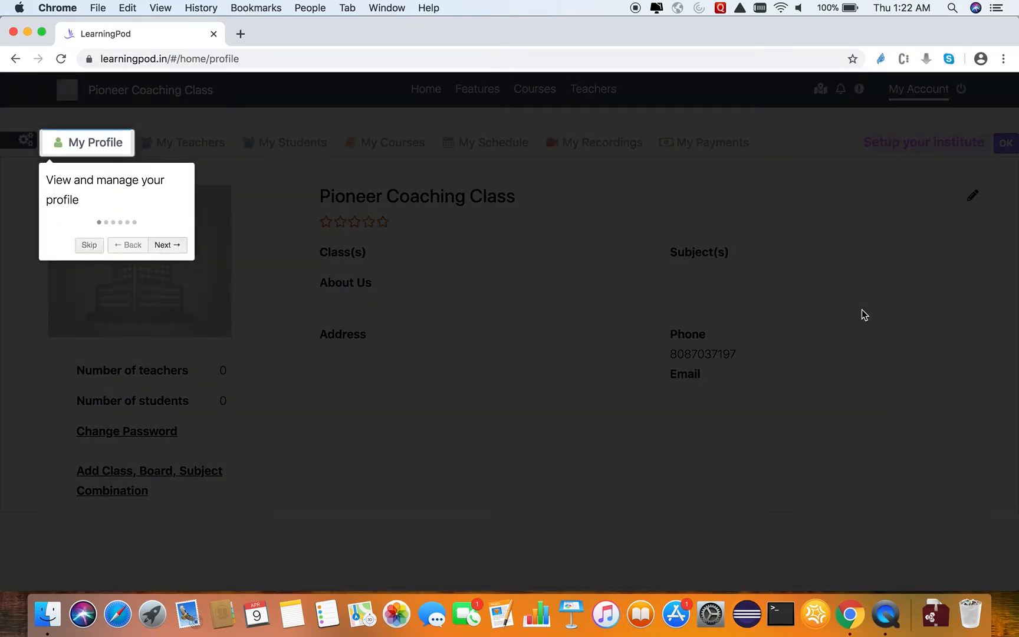
click(165, 245)
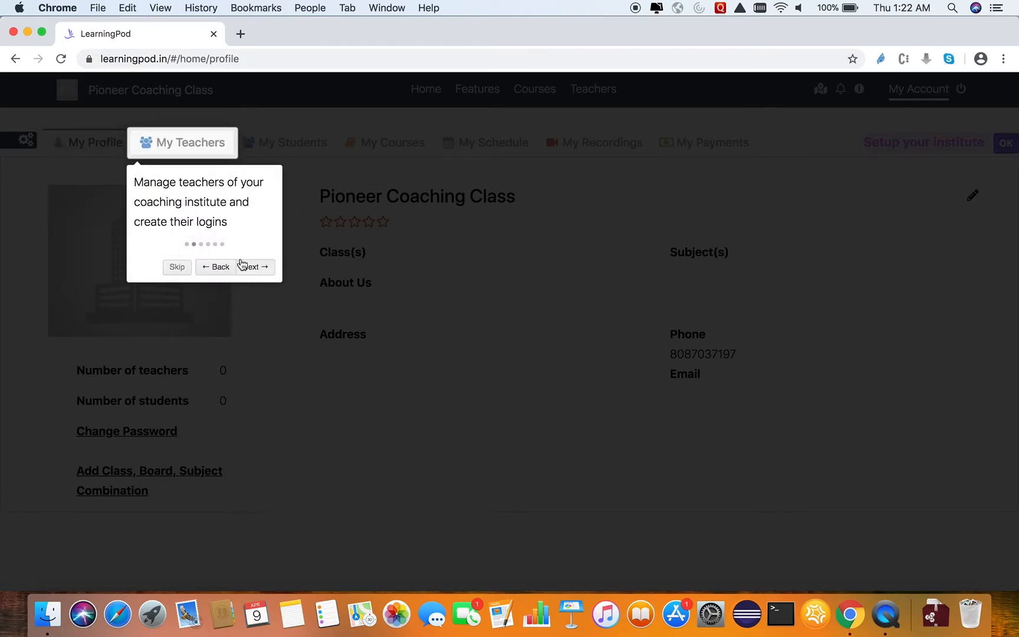
click(252, 266)
click(382, 266)
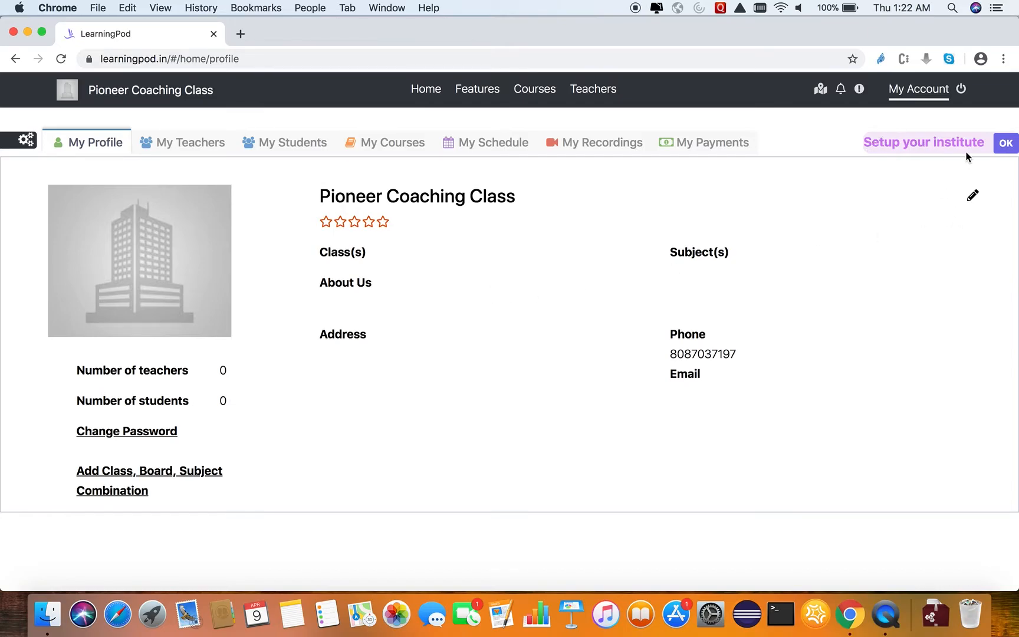
Open the institute setup and look through its class-board, teacher, student, course and free 30 hours sections.
click(1006, 146)
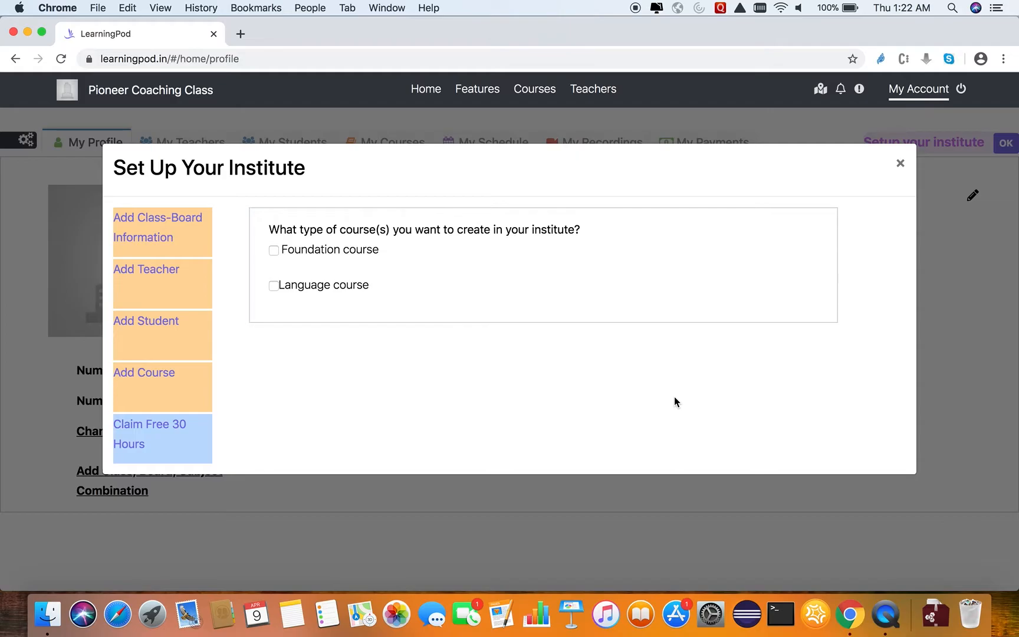
click(193, 237)
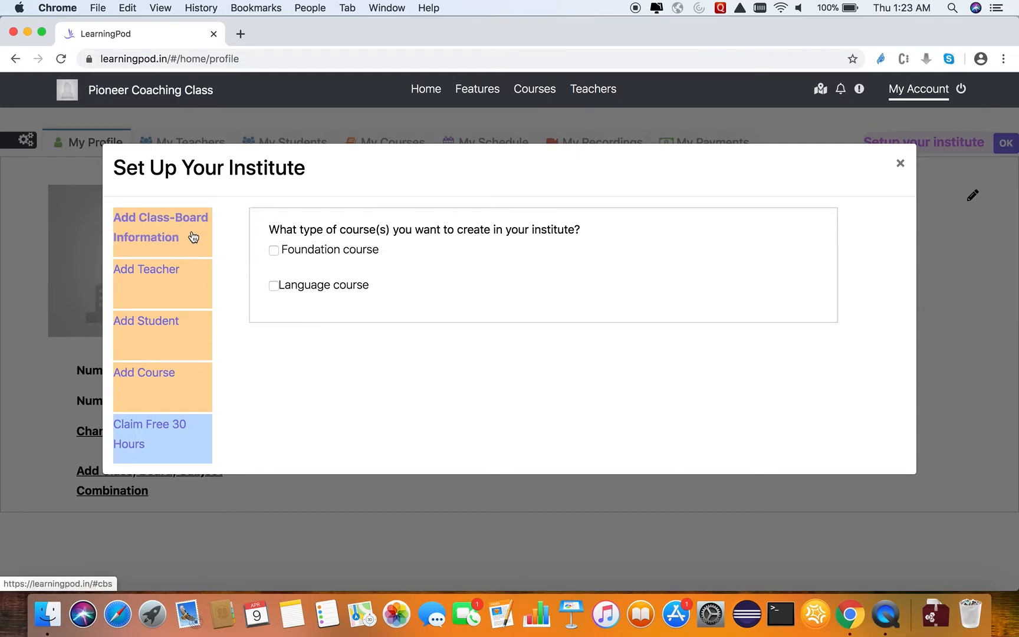
click(188, 295)
click(188, 342)
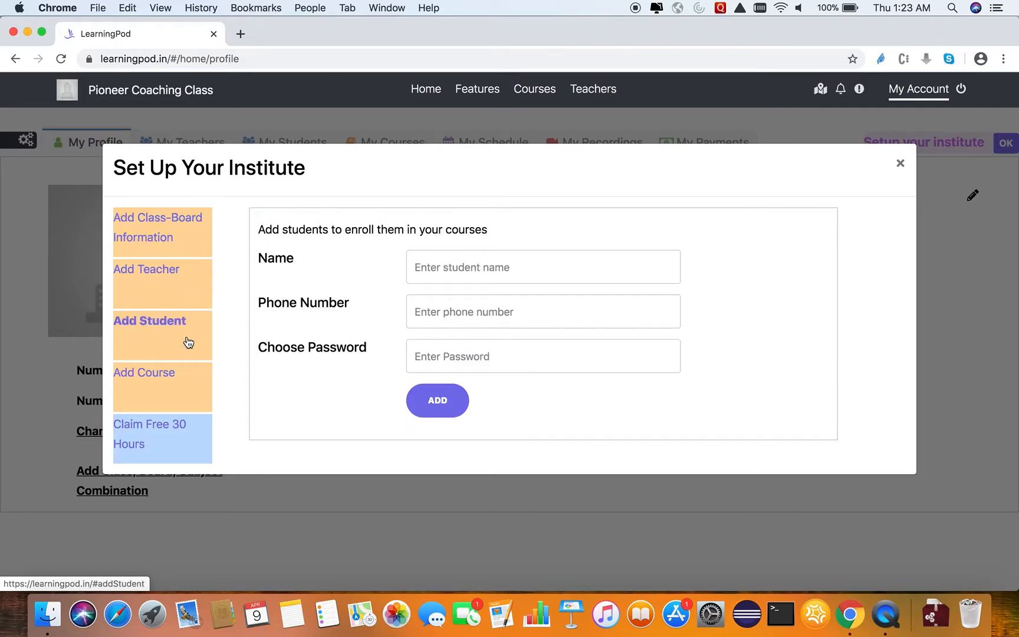
click(188, 391)
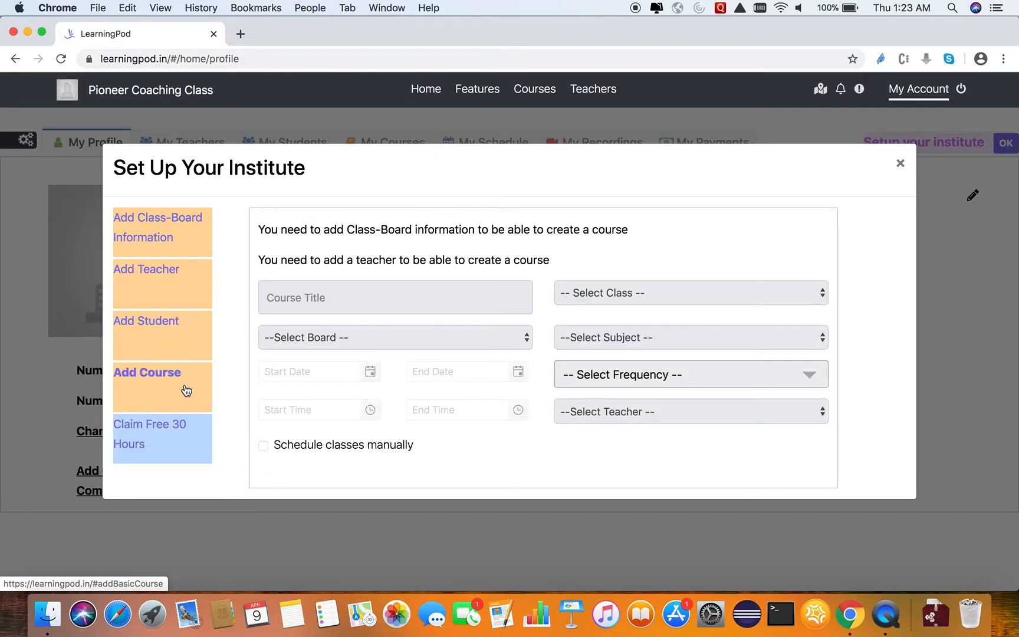
click(184, 456)
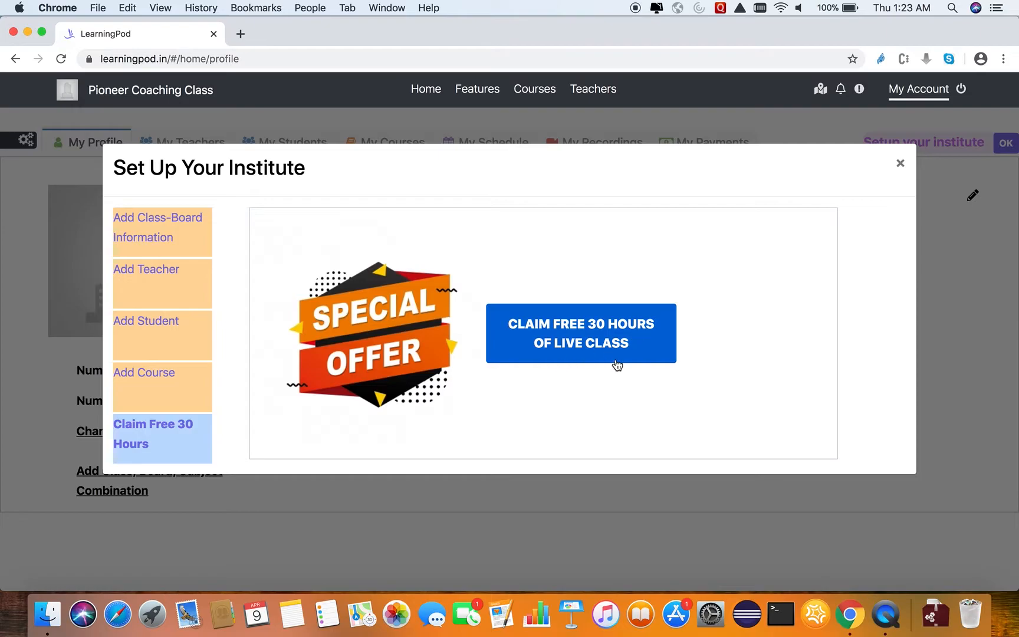
In the class-board information, enable Foundation course and choose classes 10, 11 and 12.
click(194, 234)
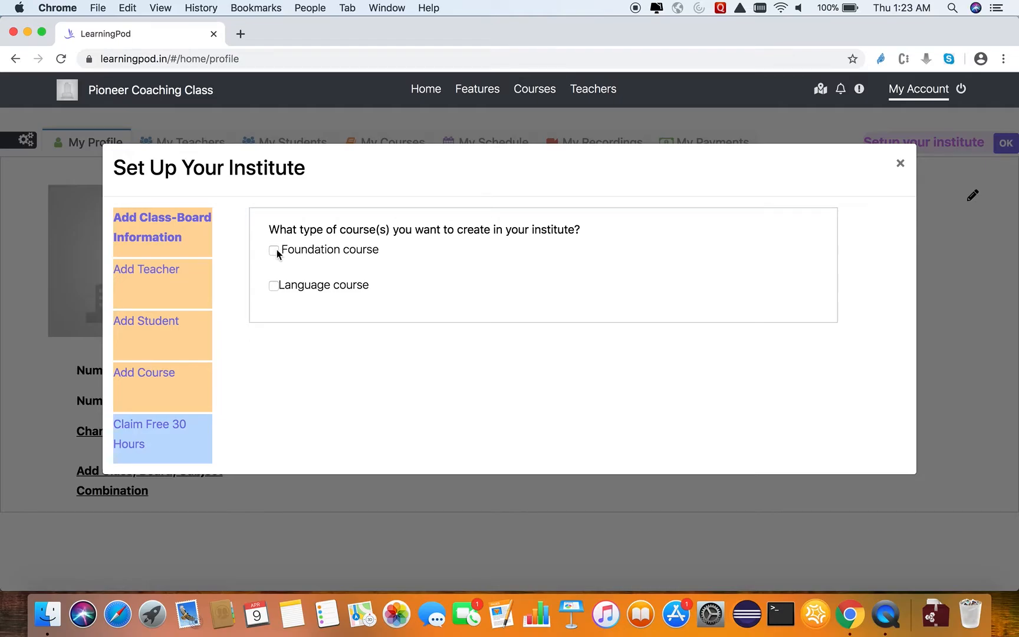
click(274, 250)
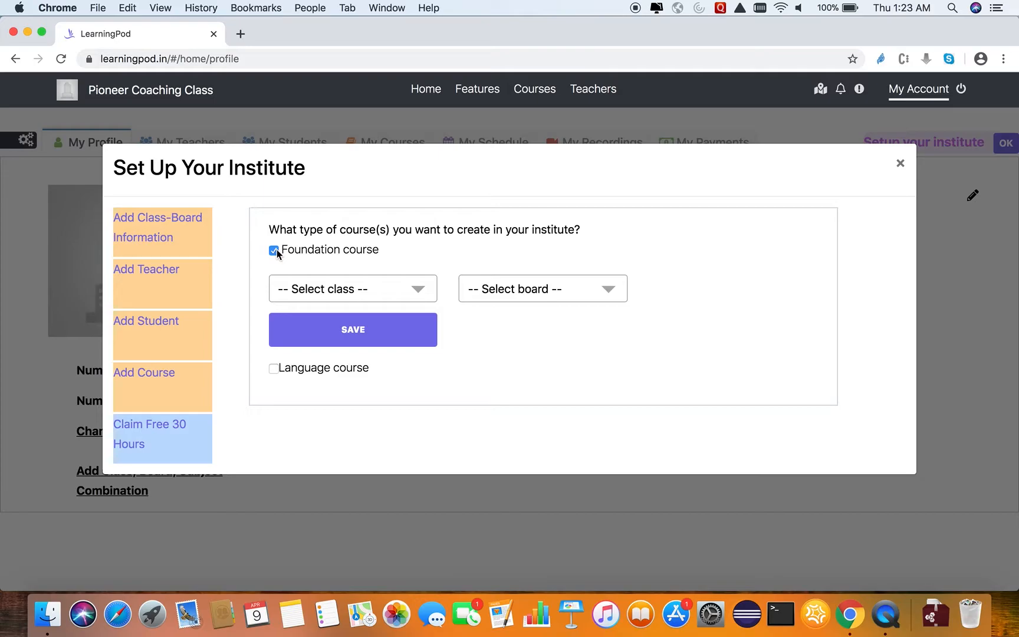
click(415, 293)
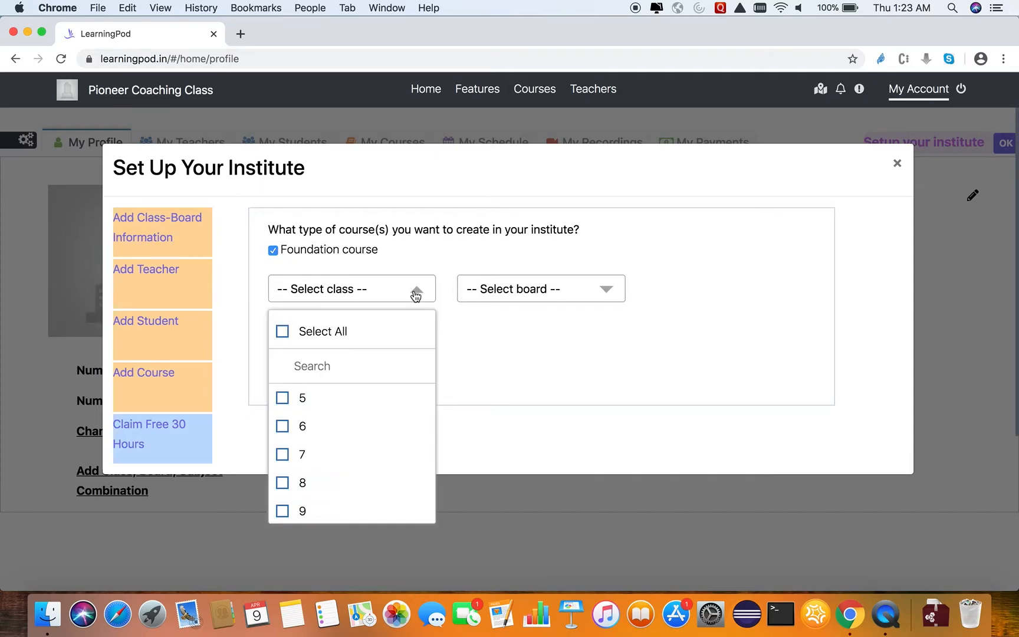
scroll(285, 486, down, 2)
click(283, 479)
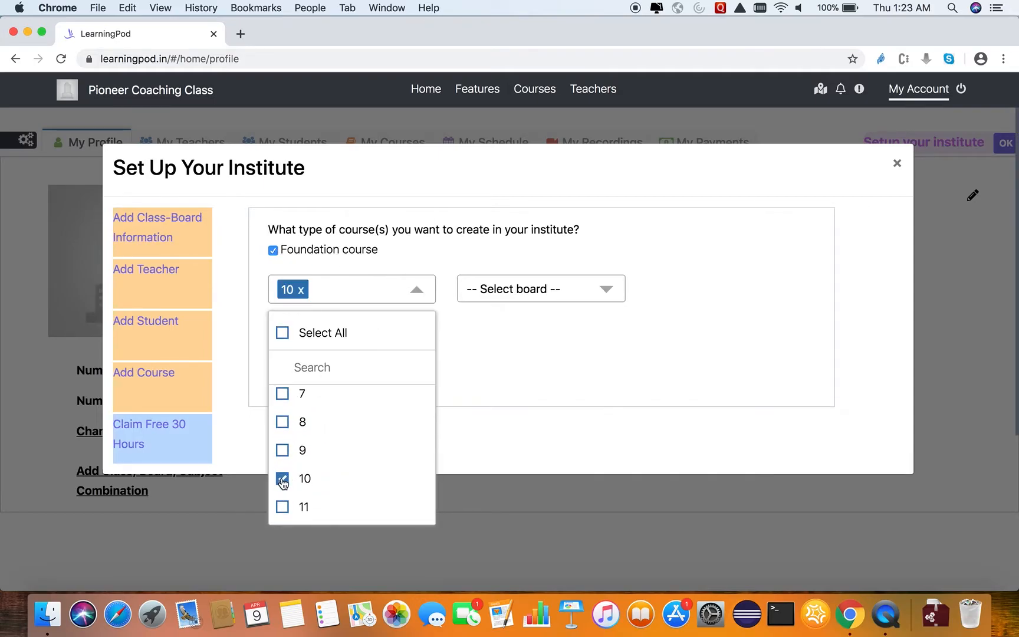
scroll(283, 479, down, 2)
click(282, 467)
click(282, 495)
click(493, 374)
Choose the CBSE and SSC boards for the foundation course and save the class-board information.
click(609, 289)
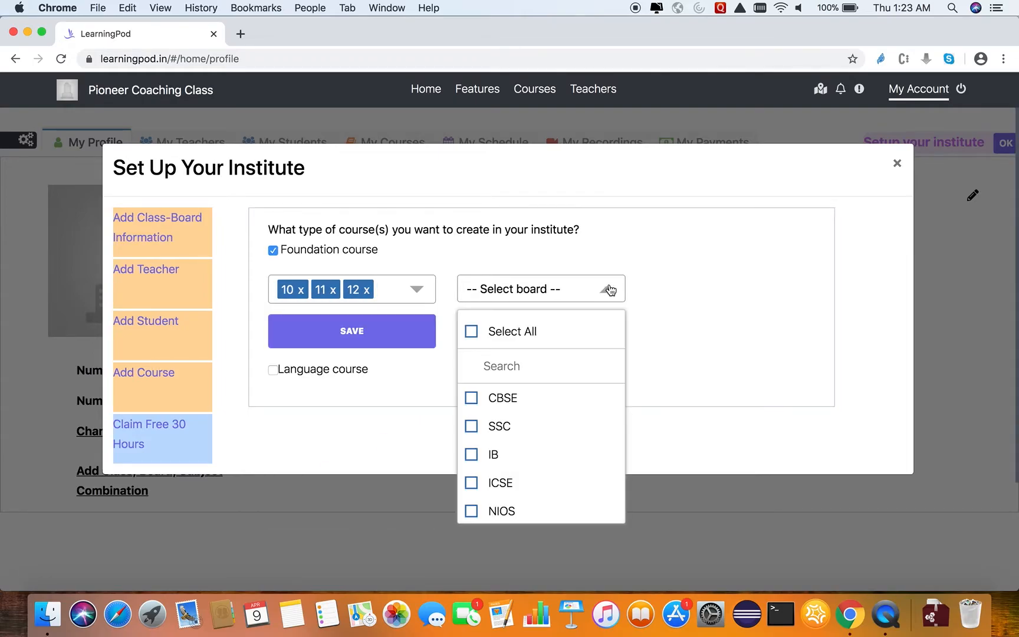
click(471, 398)
click(471, 426)
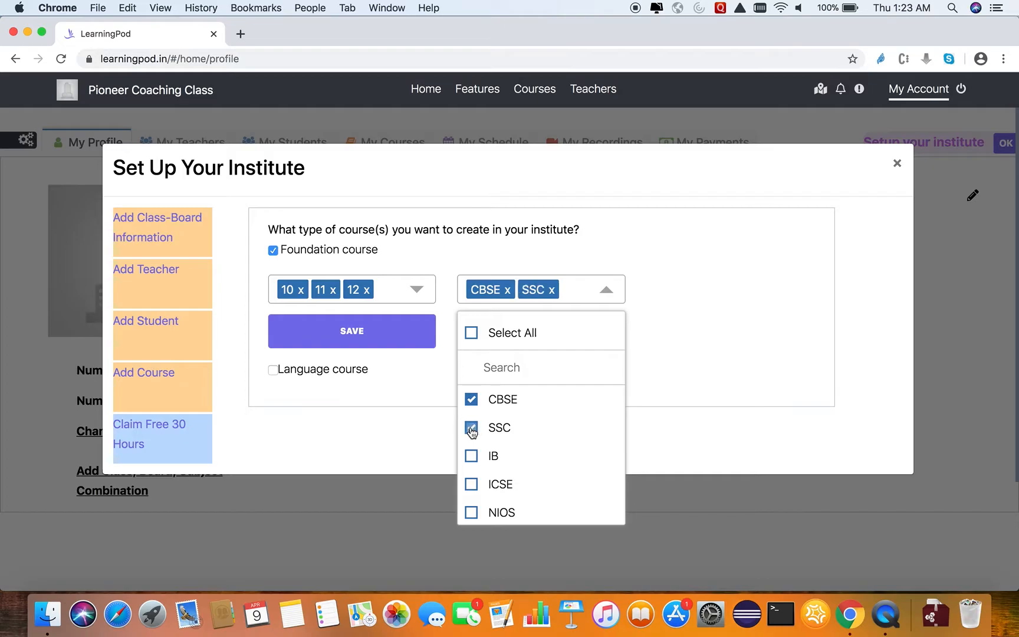
click(408, 333)
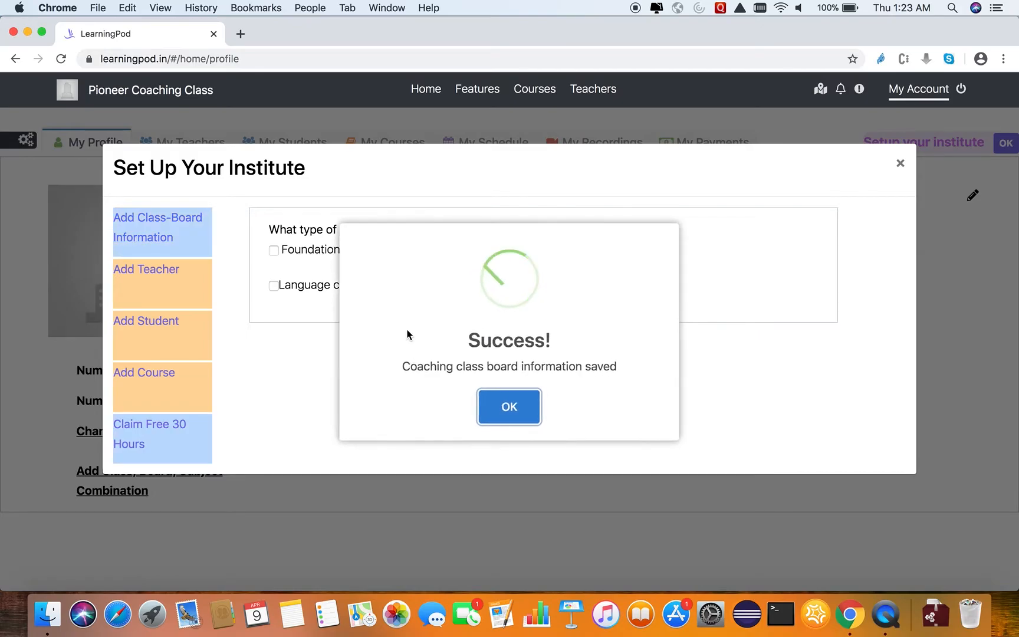
click(524, 403)
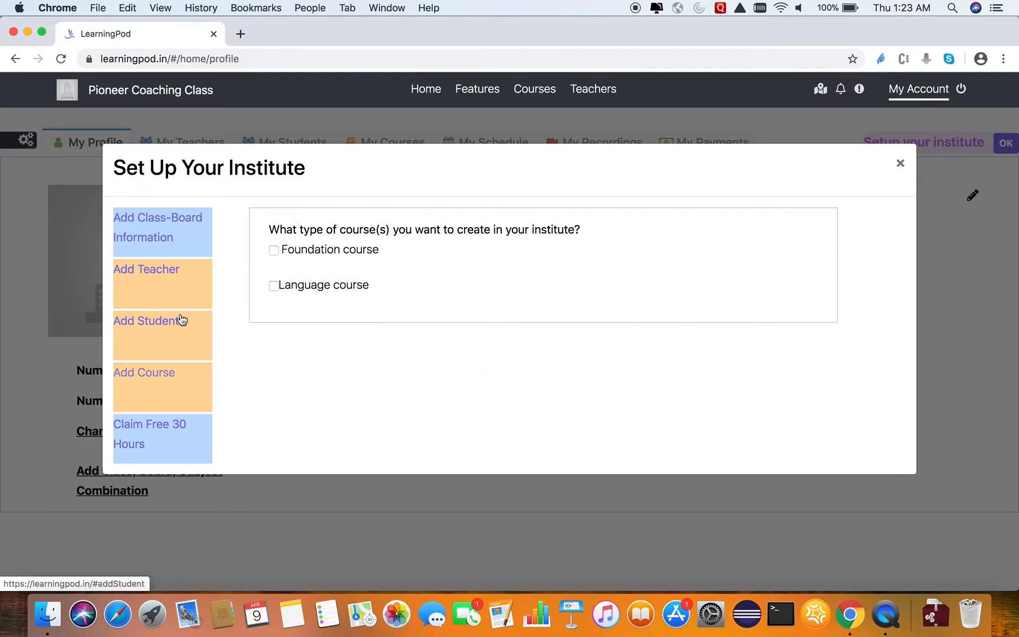
Start adding a teacher to the institute, entering the teacher's full name and phone number.
click(163, 292)
click(465, 260)
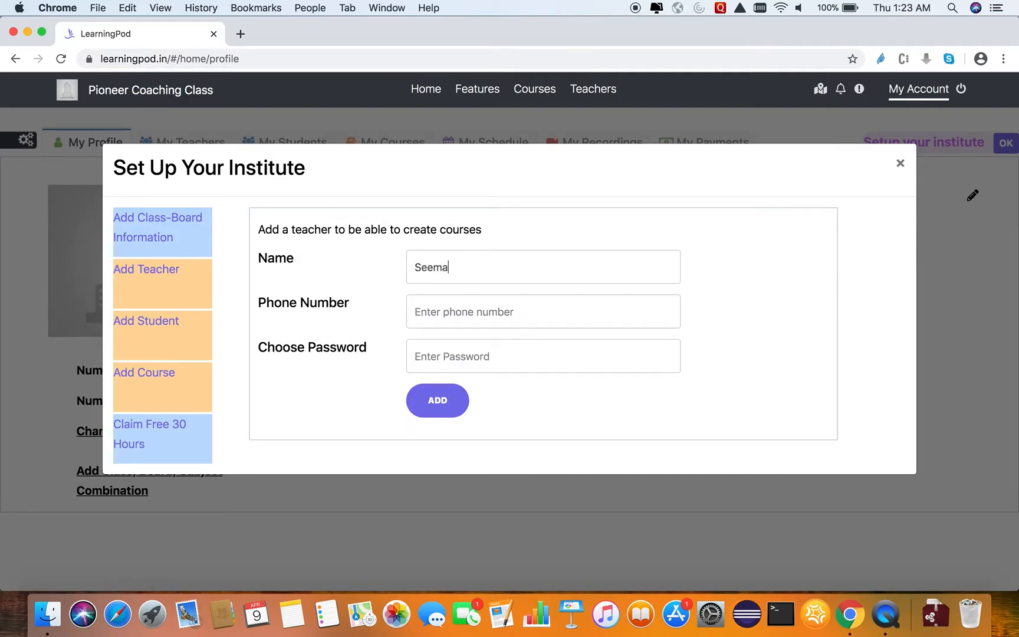
click(489, 301)
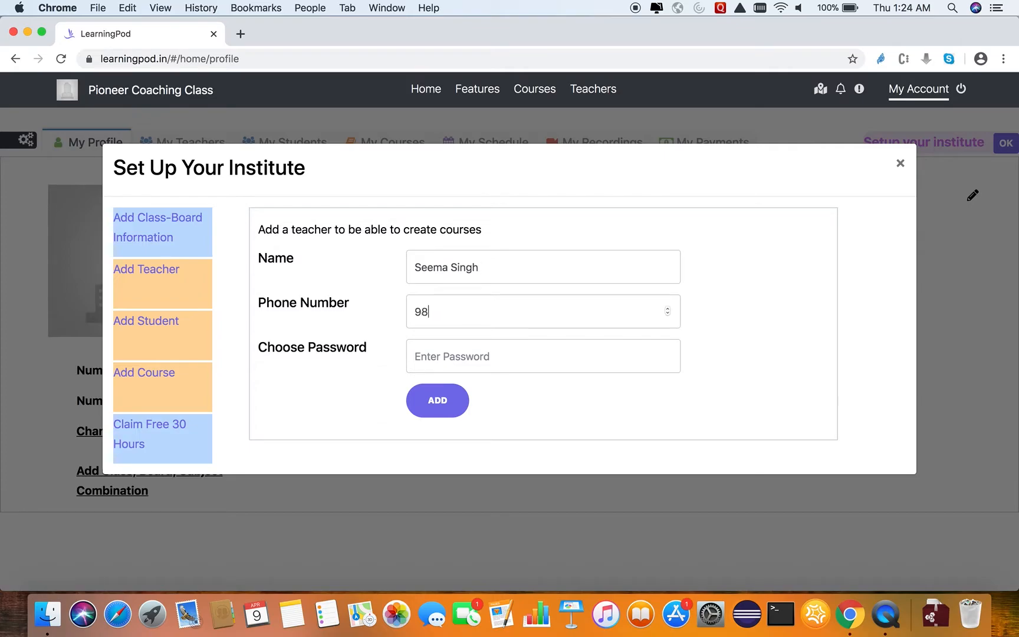
Enter the teacher's login password and add the teacher to the institute.
click(488, 355)
text(1234)
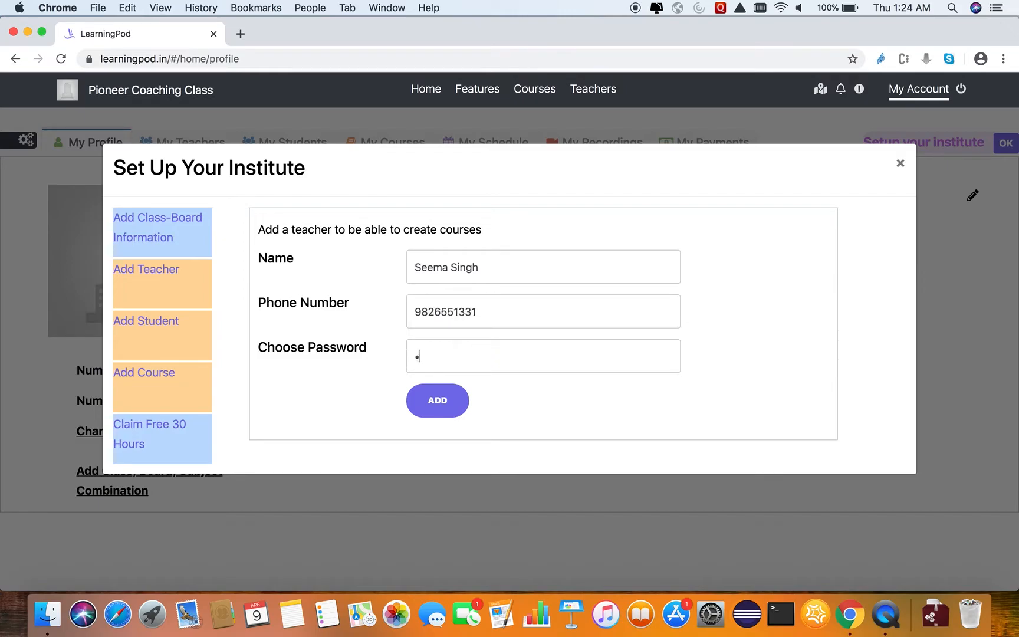
text(56)
click(451, 401)
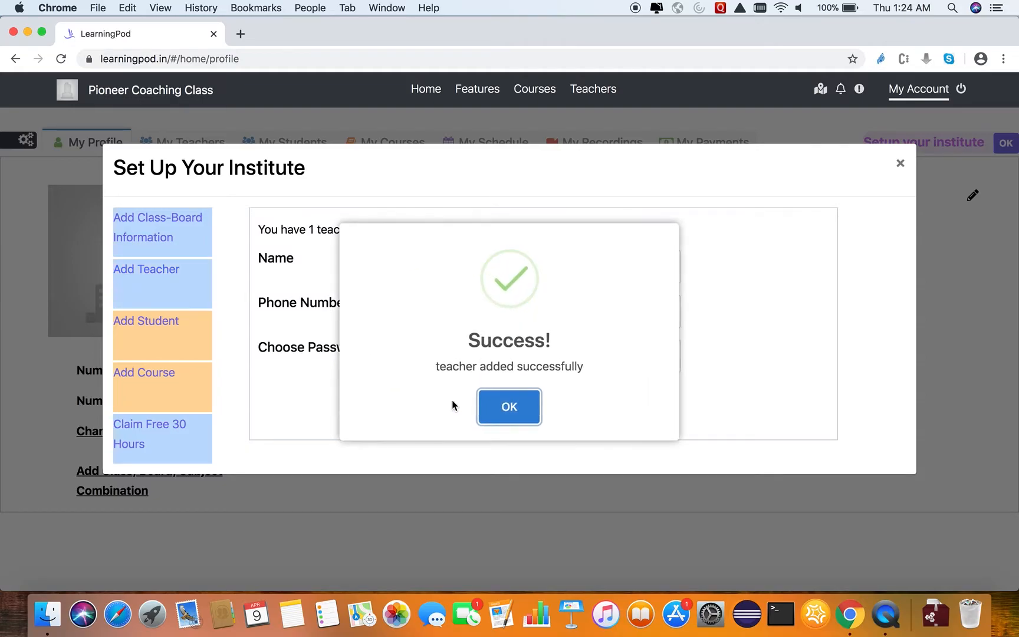
click(517, 402)
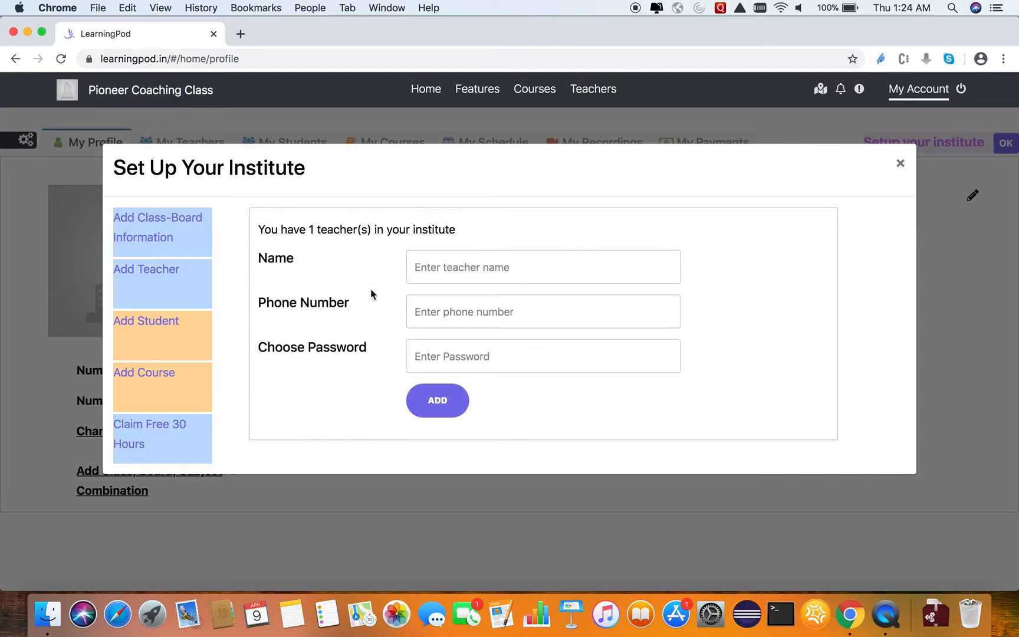
Start adding a student to the institute, entering the student's full name and phone number.
click(189, 337)
click(443, 269)
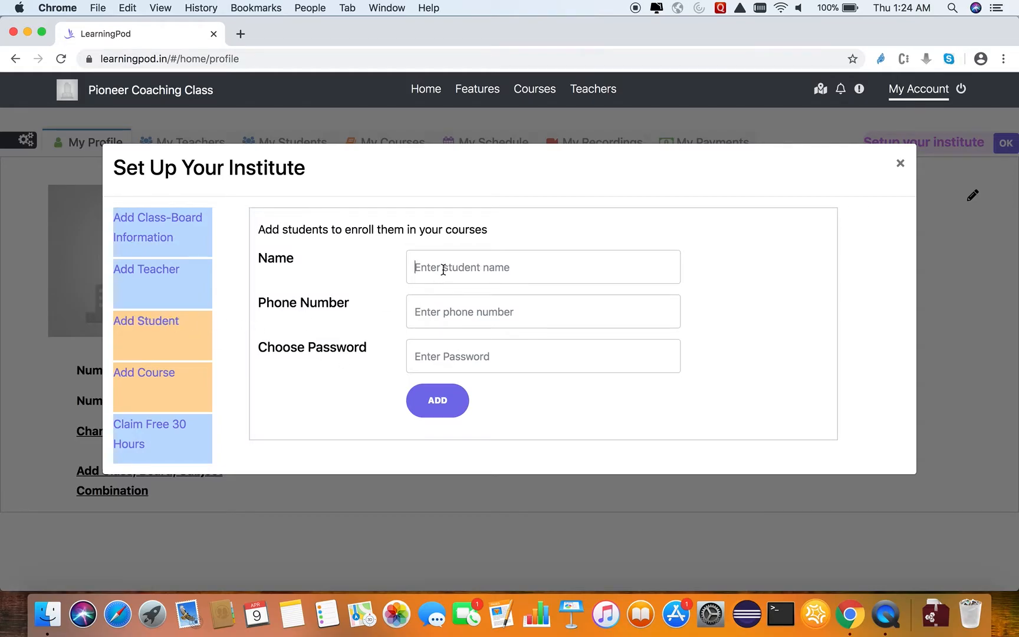
click(466, 309)
text(98)
key(BackSpace)
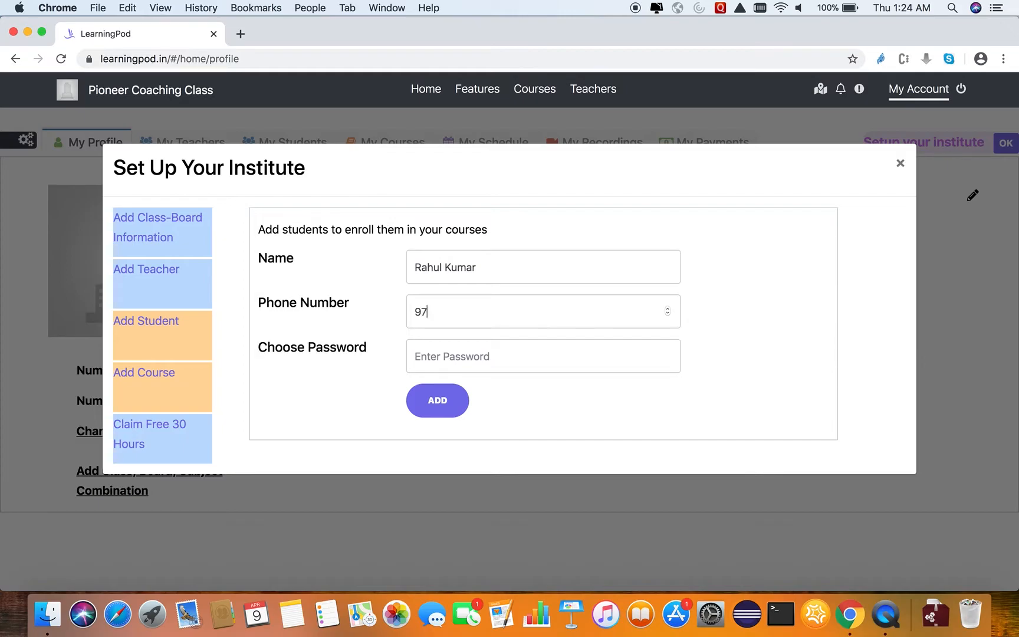
Enter the student's login password and add the student to the institute.
click(464, 360)
text(123456)
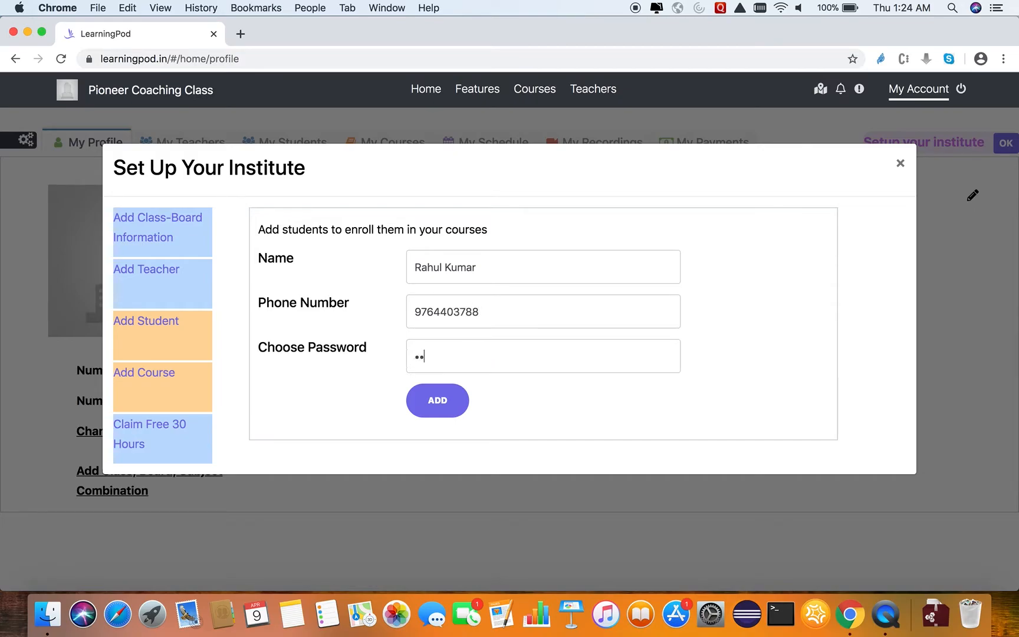
click(460, 399)
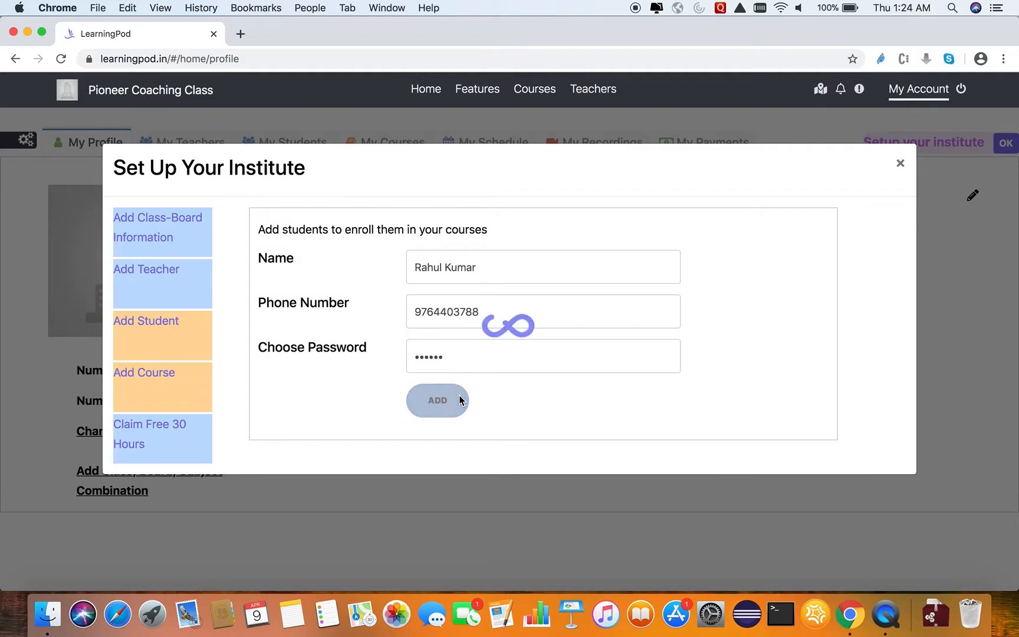
click(513, 408)
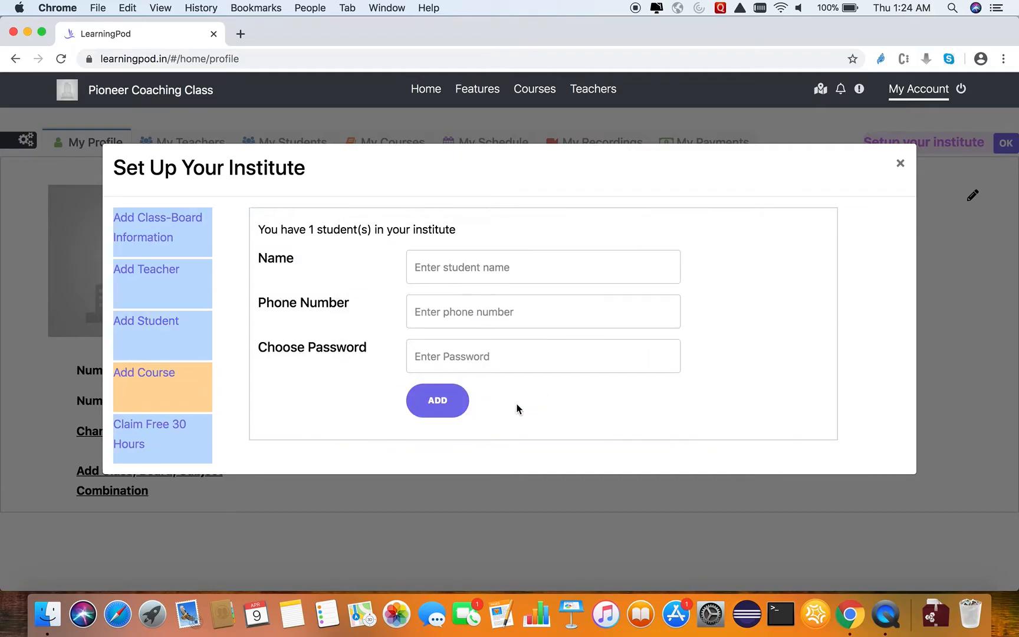
Start adding a course to the institute with the title "Science Crash Course".
click(195, 392)
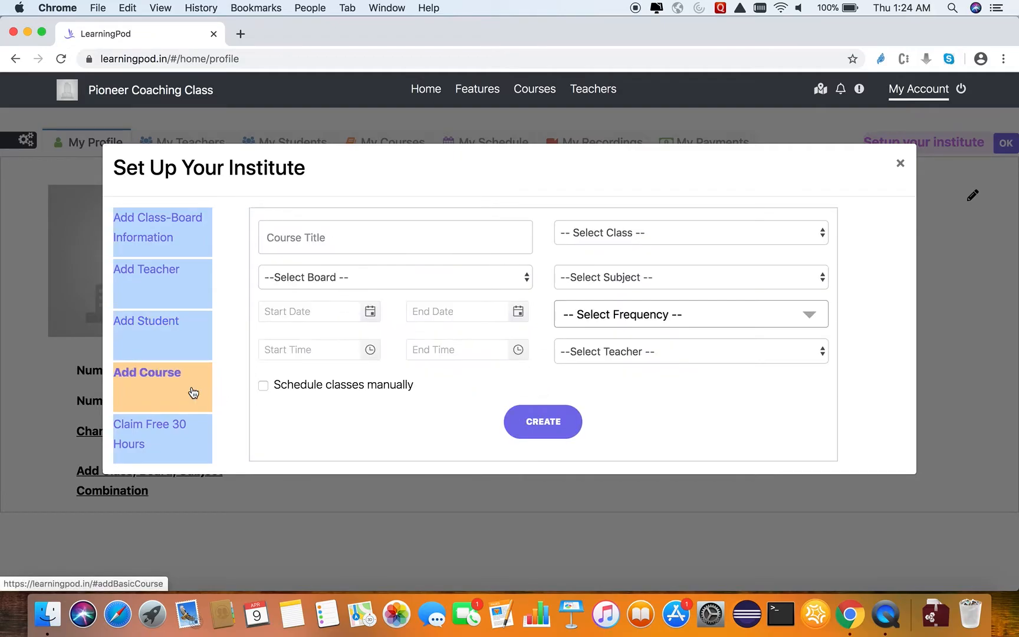
click(400, 239)
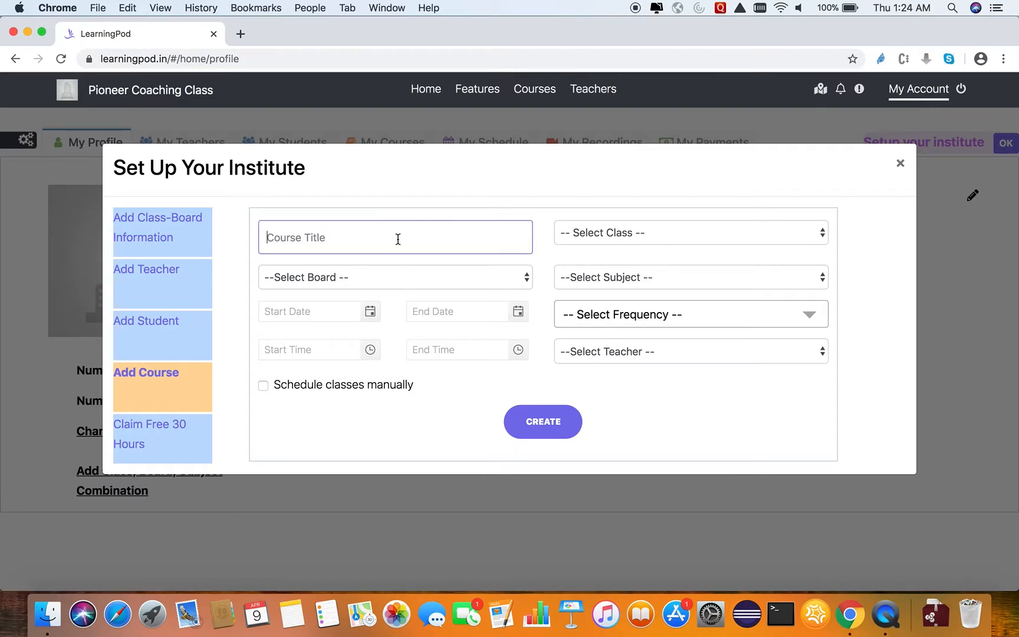
text(Science)
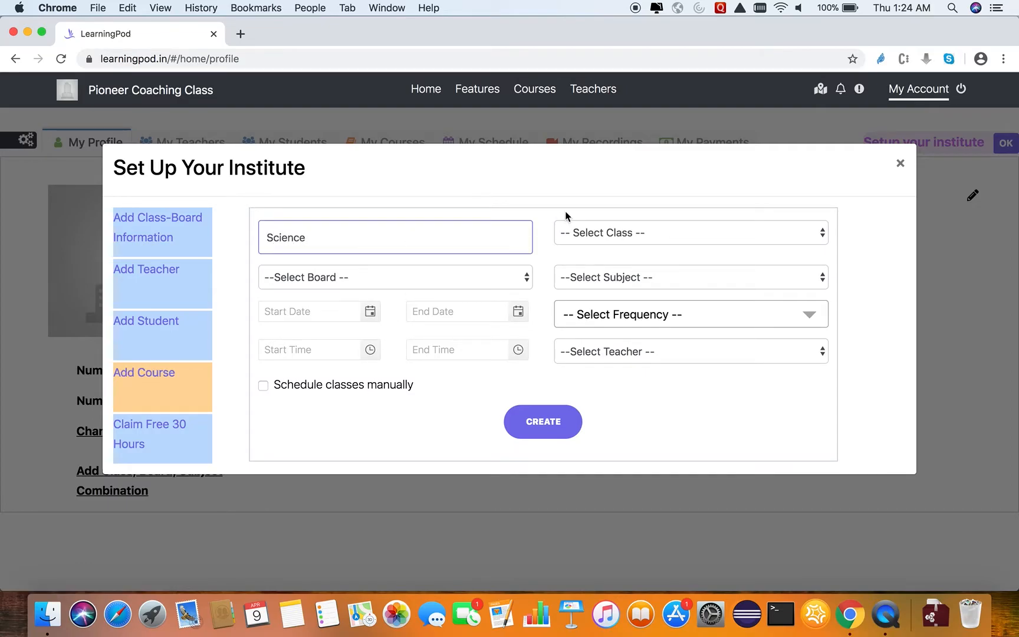
click(610, 234)
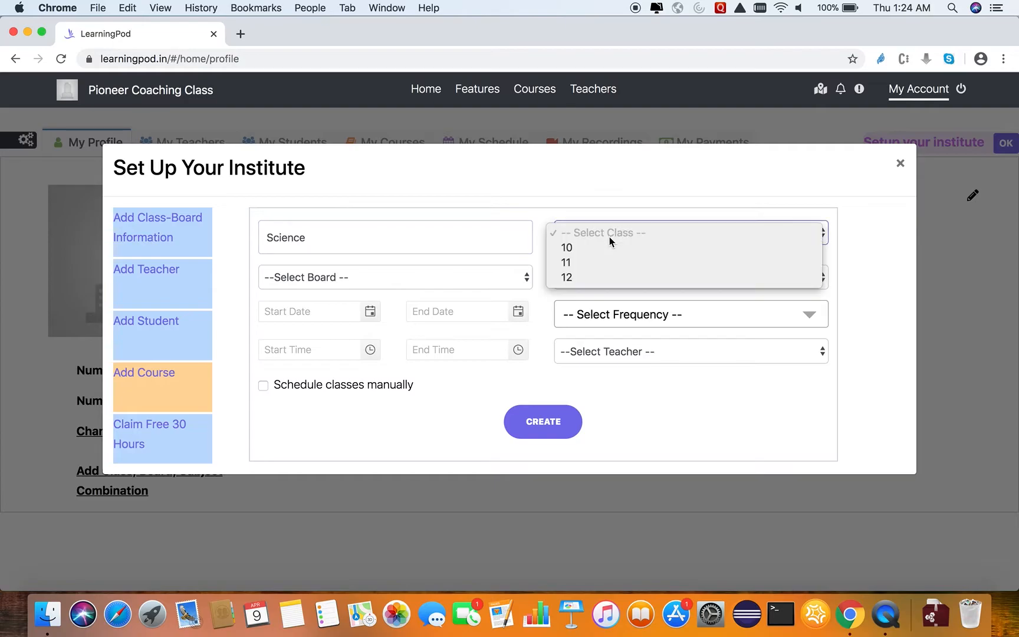
click(448, 239)
click(427, 238)
text(Cra)
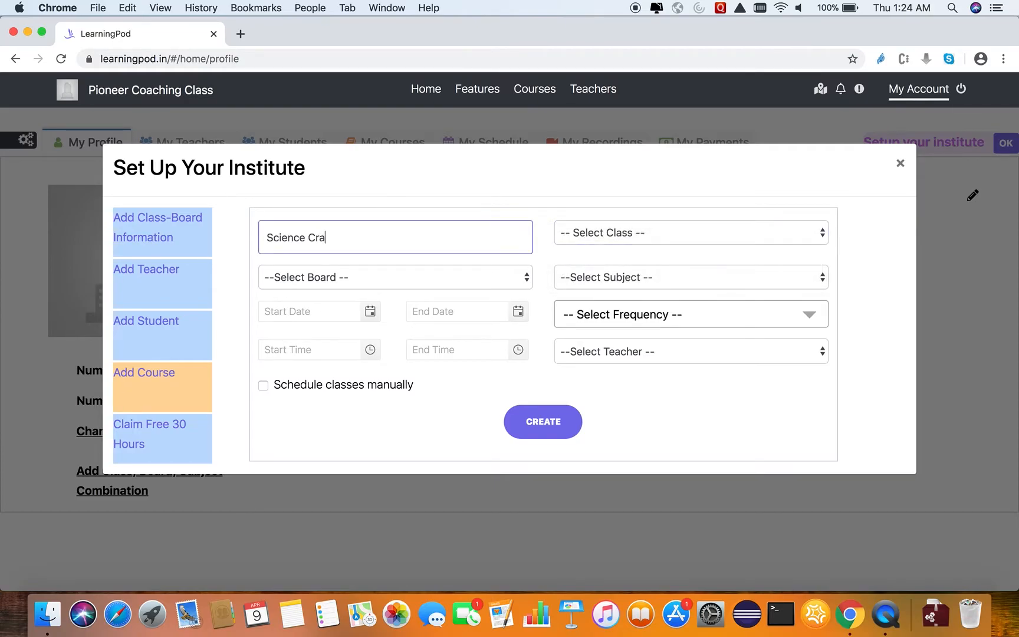
text(sh Coures)
key(BackSpace)
key(BackSpace)
text(se)
Set the course's class to 12, its board to CBSE and its subject to Chemistry.
click(605, 234)
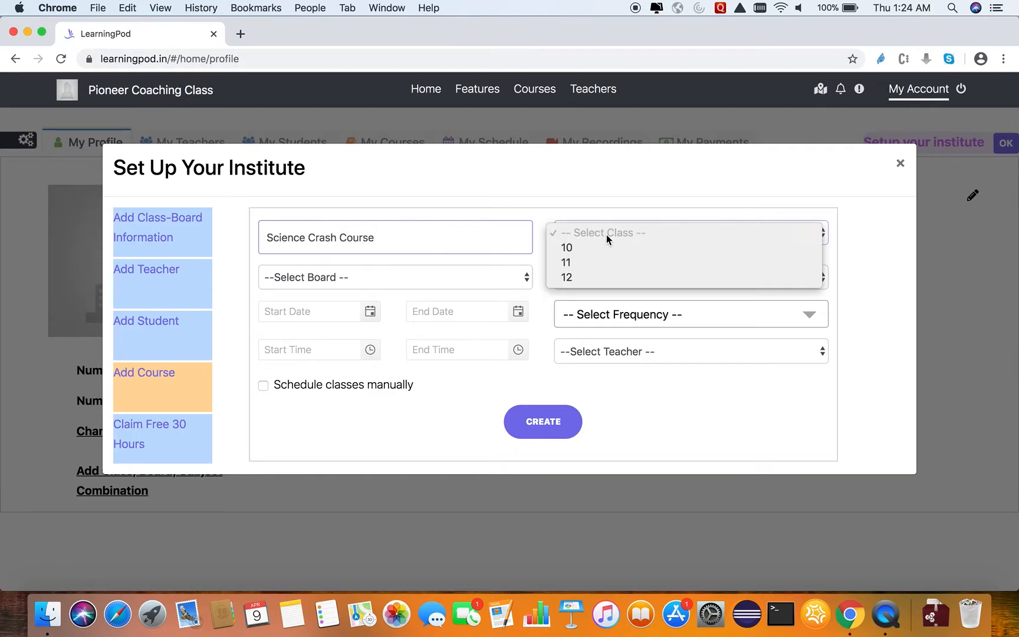
click(602, 276)
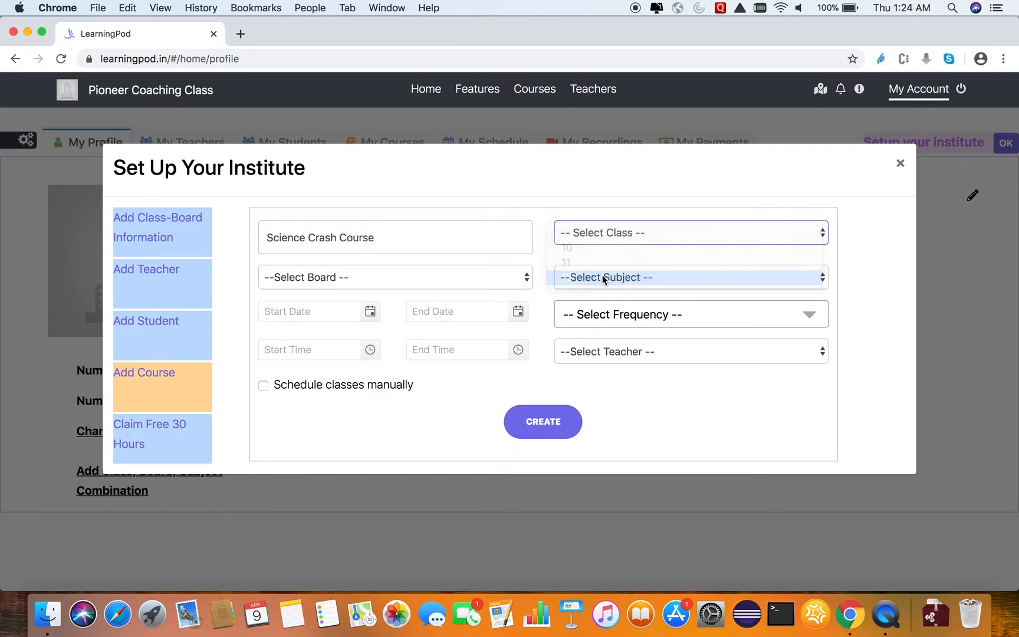
click(490, 281)
click(482, 293)
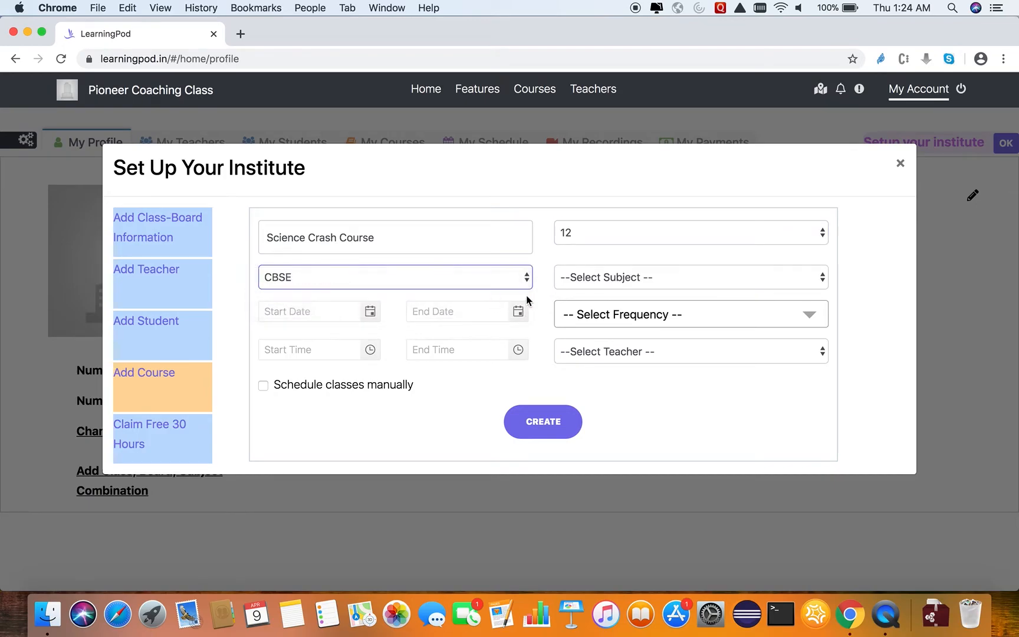
click(603, 280)
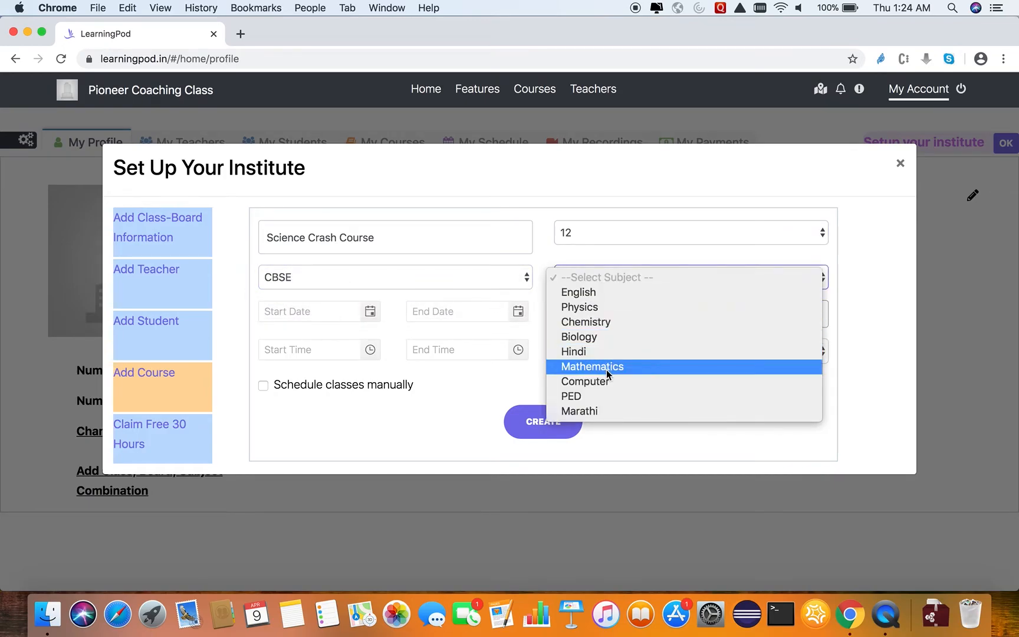
click(619, 325)
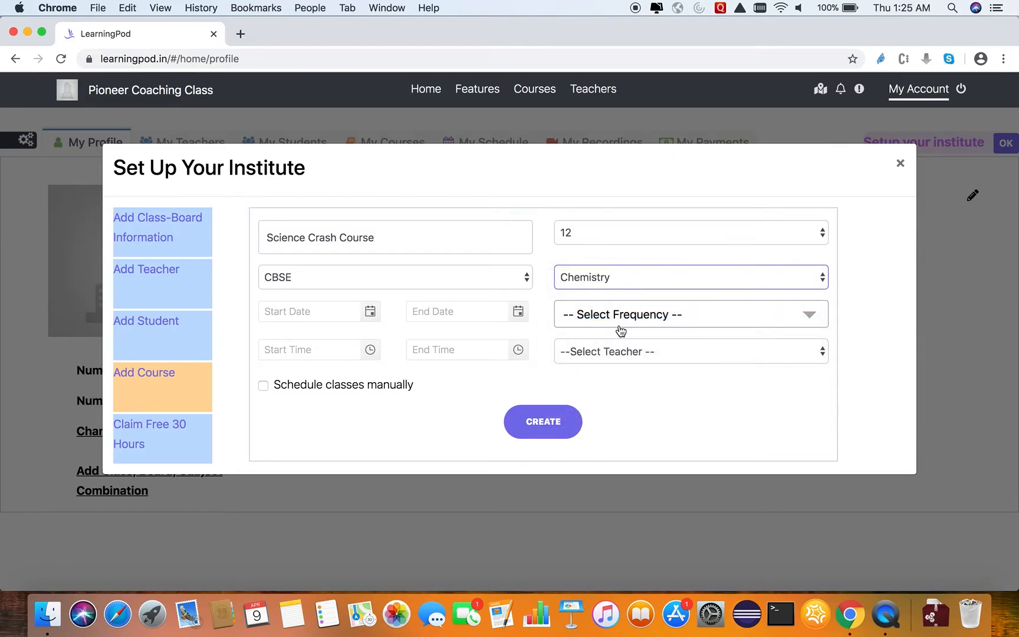
Set the course's start date to 4/9/2020 and its end date to 5/9/2020.
click(369, 313)
click(469, 341)
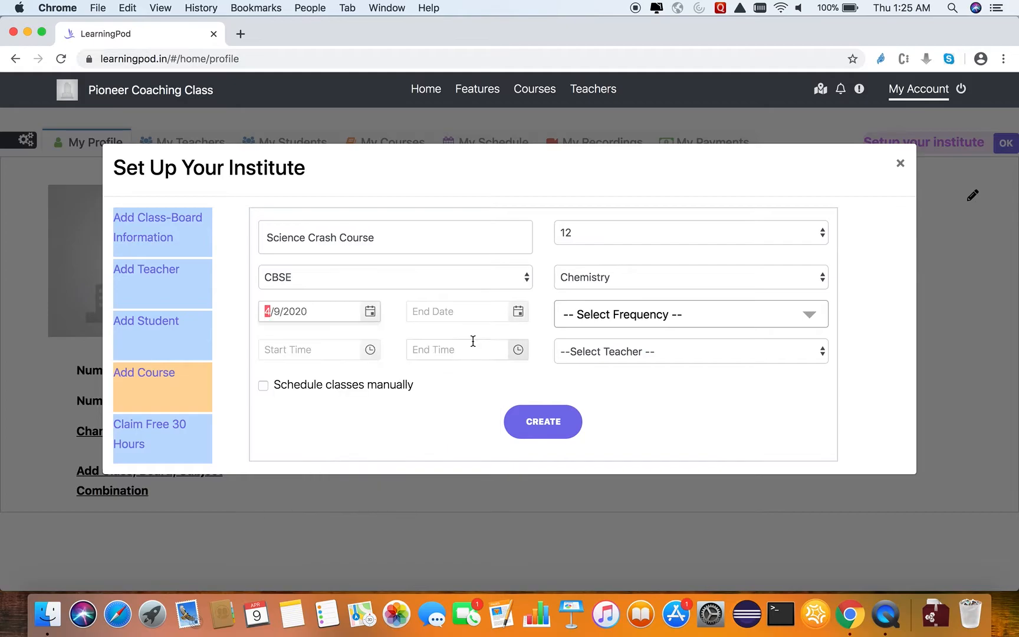
click(518, 318)
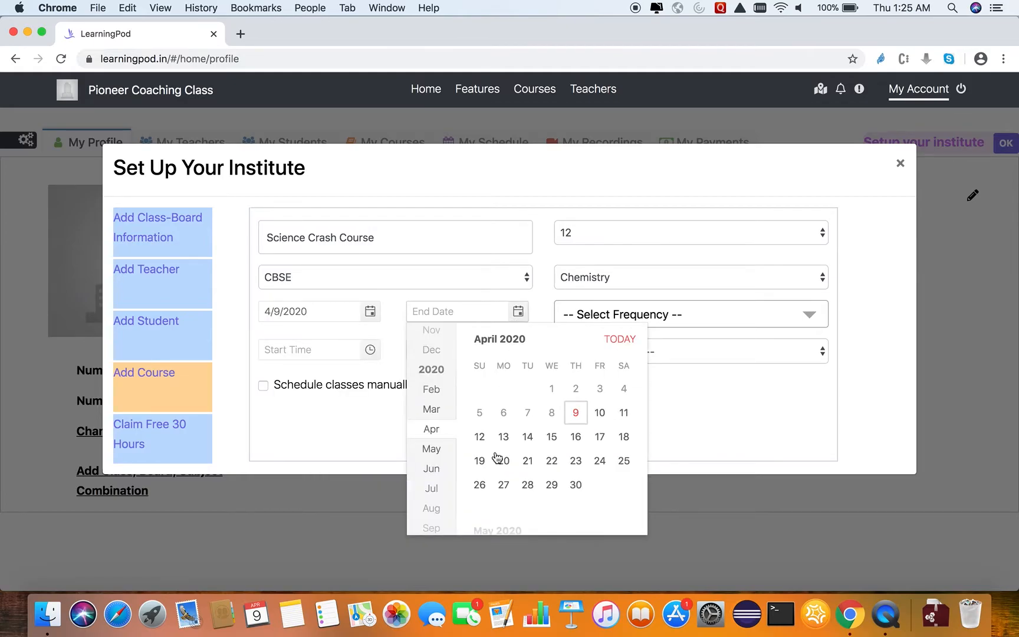
click(436, 450)
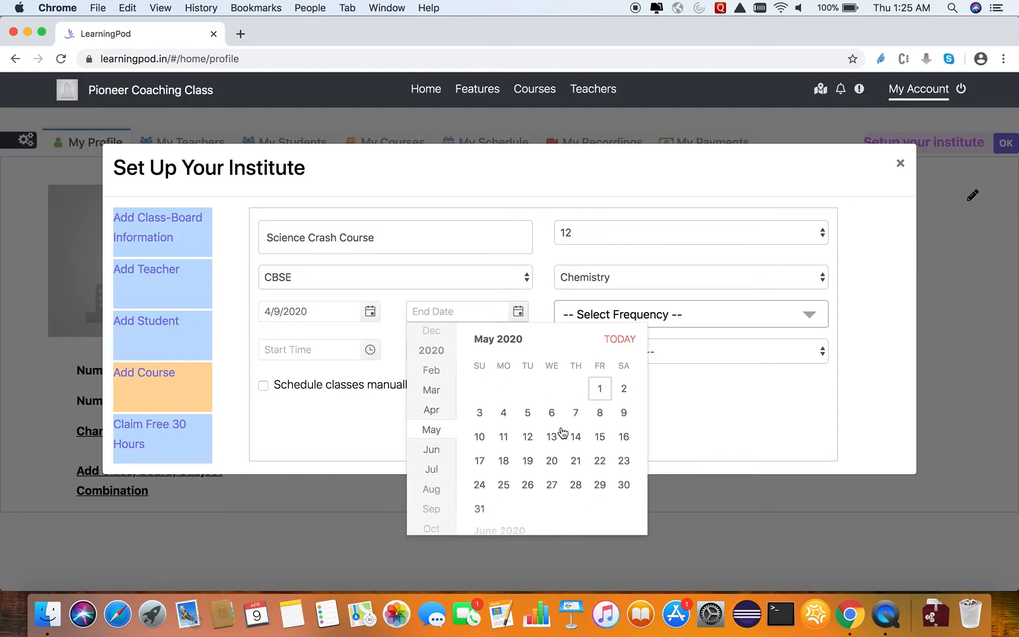
click(626, 413)
Set the course frequency to Monday, Tuesday, Wednesday, Thursday and Friday.
click(607, 319)
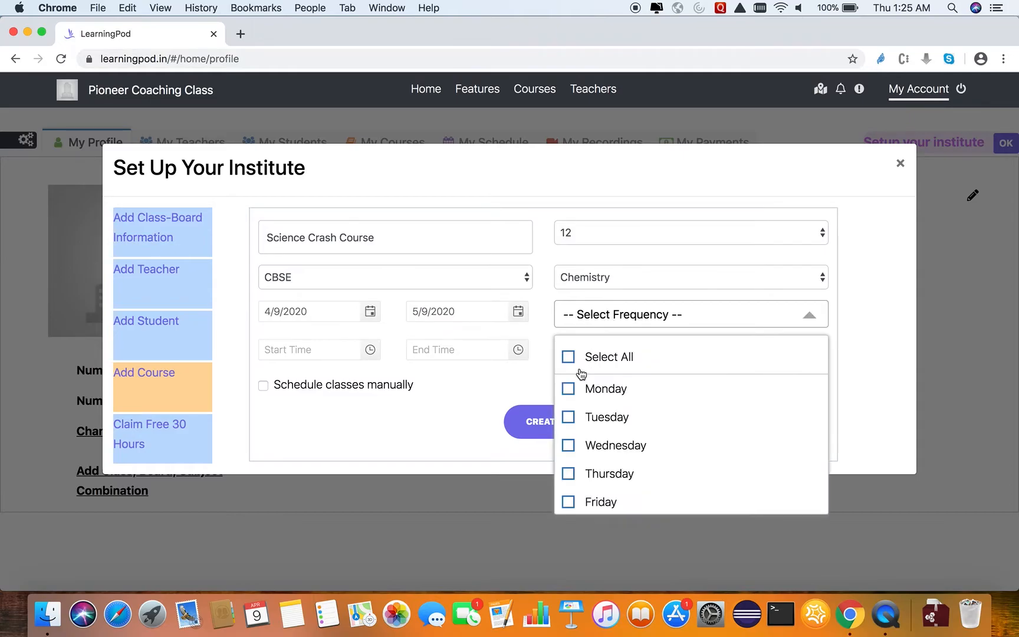
click(570, 391)
click(568, 418)
click(568, 447)
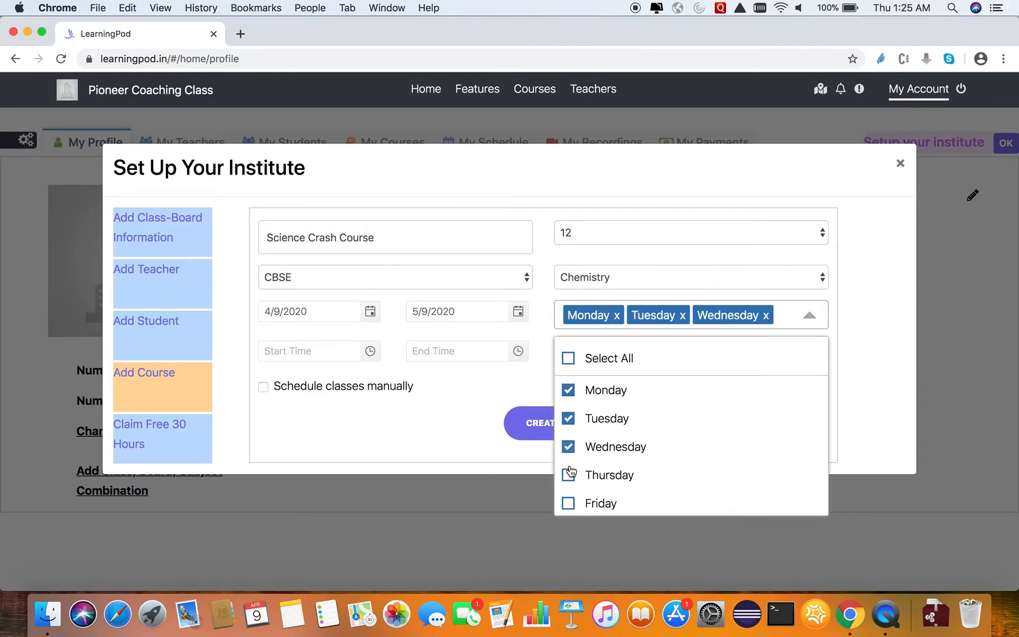
click(570, 475)
click(569, 523)
scroll(690, 494, down, 2)
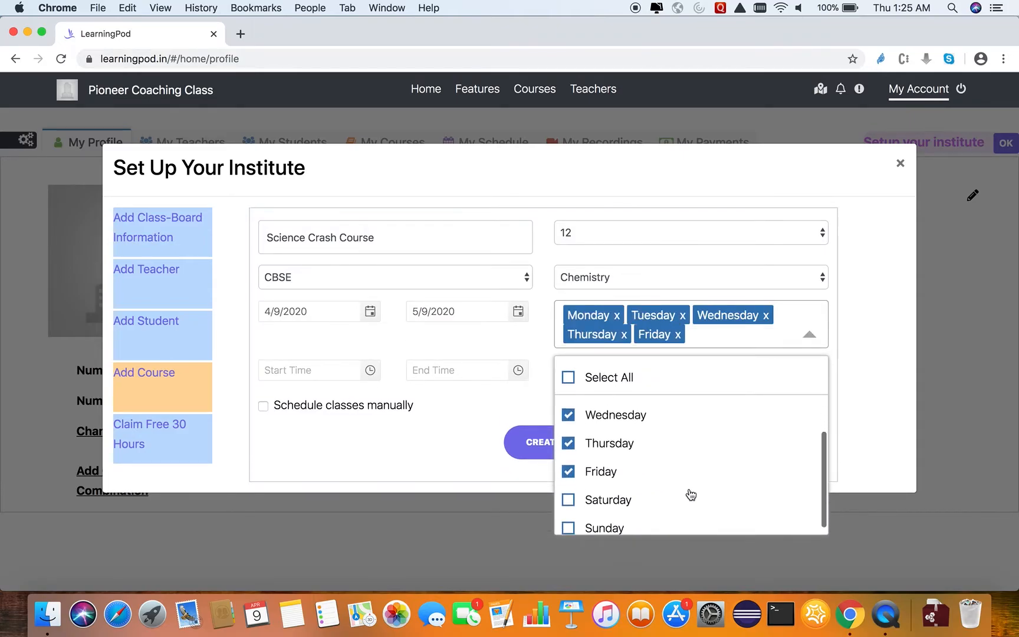
click(477, 395)
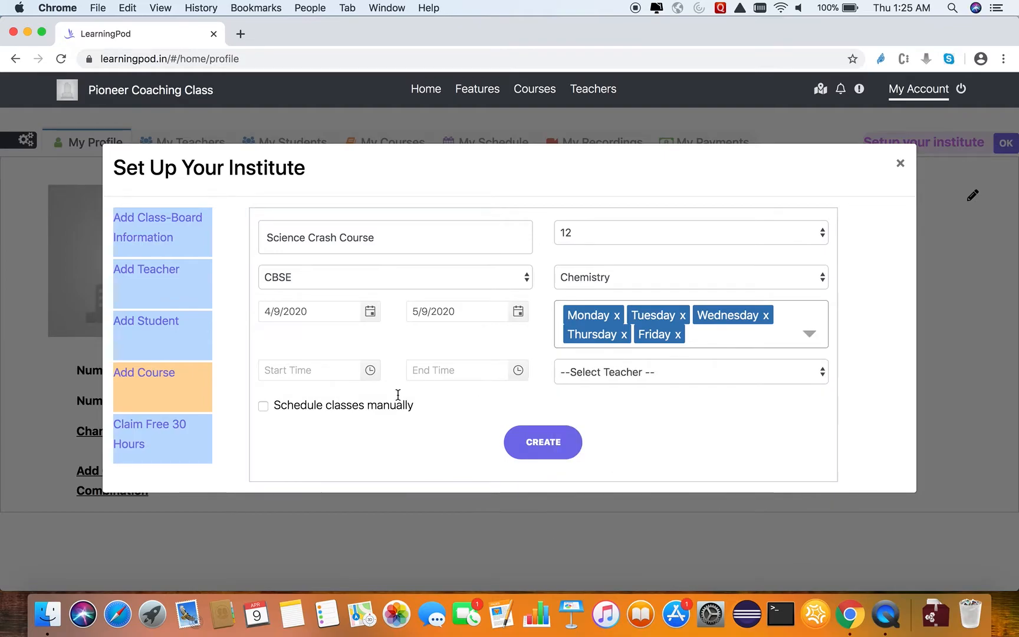
Set the class start time to the current time, 1:25 AM, and the end time to 2:25 AM.
click(370, 371)
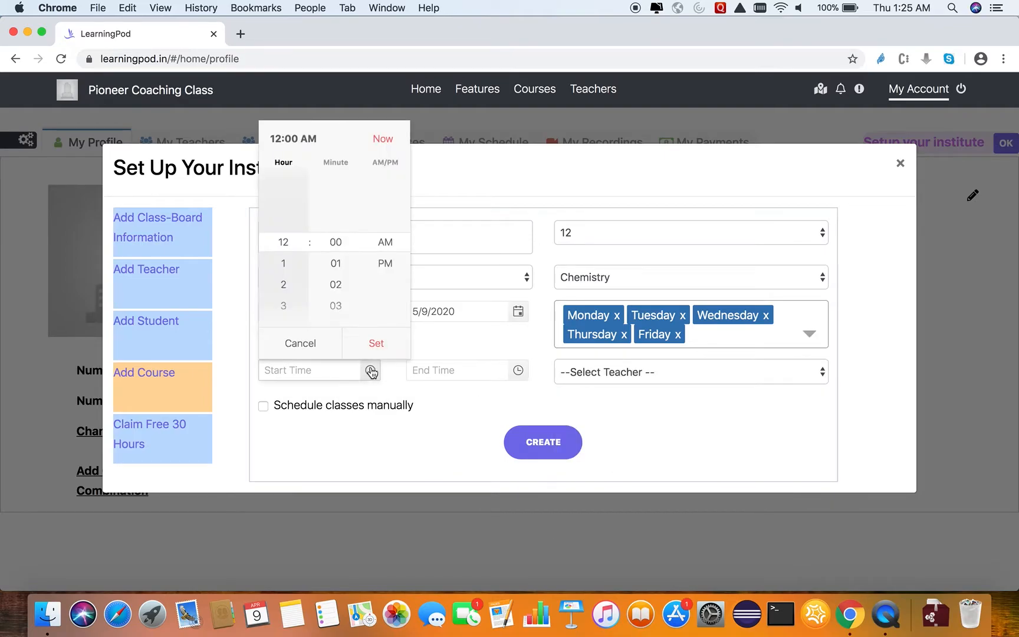
click(384, 142)
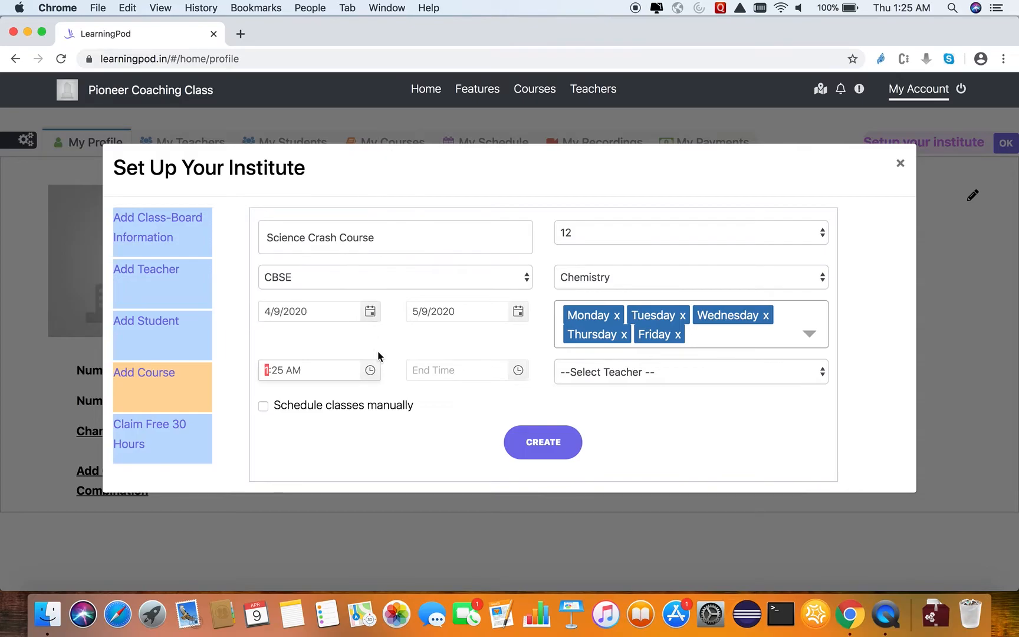
click(518, 372)
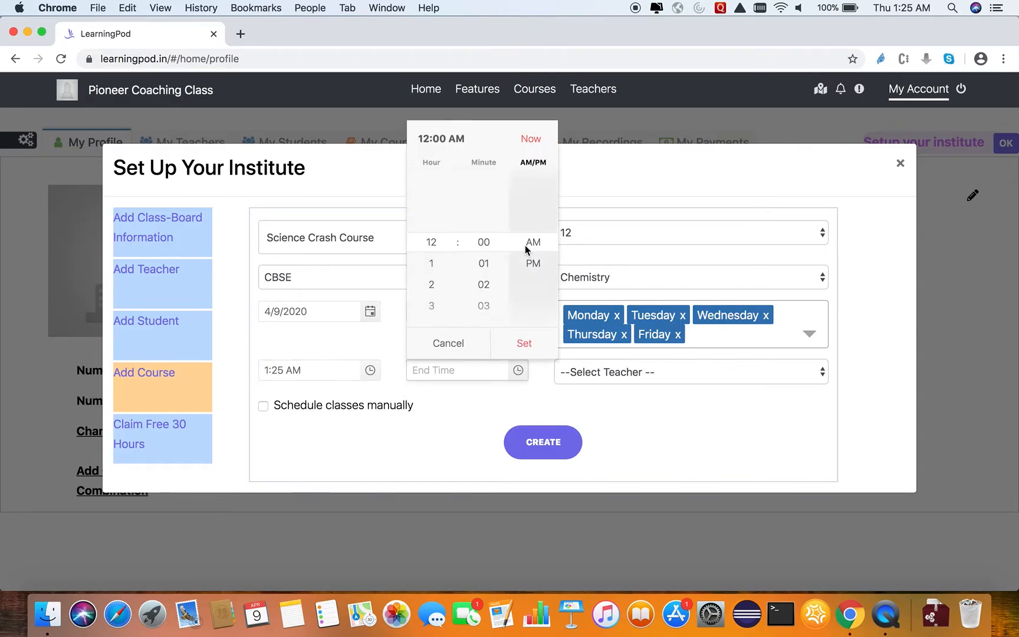
click(530, 201)
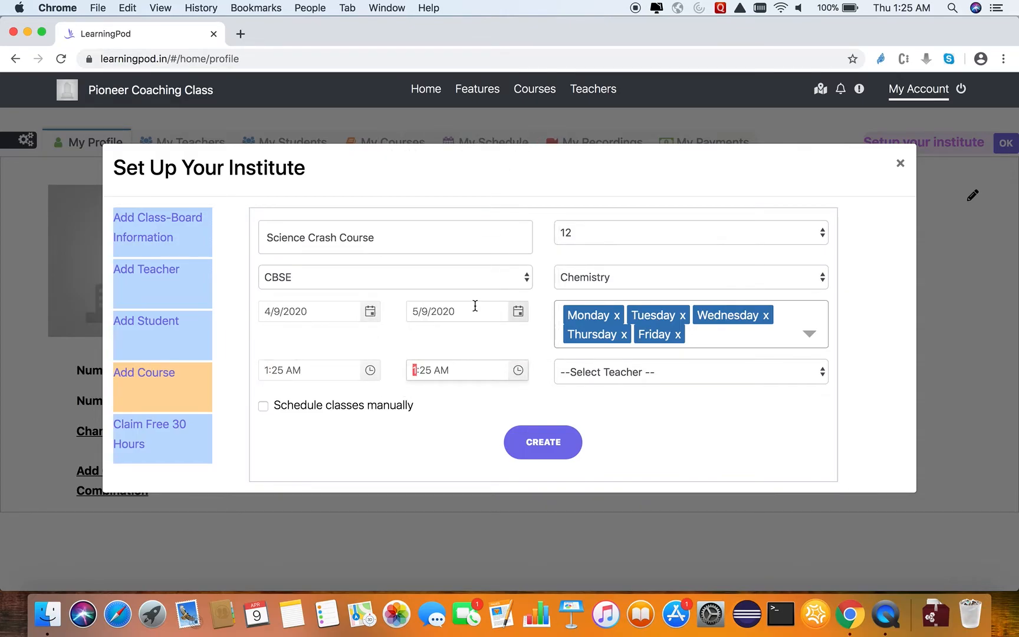
text(2)
click(480, 403)
Assign the institute's only listed teacher to the course and create the course.
click(635, 377)
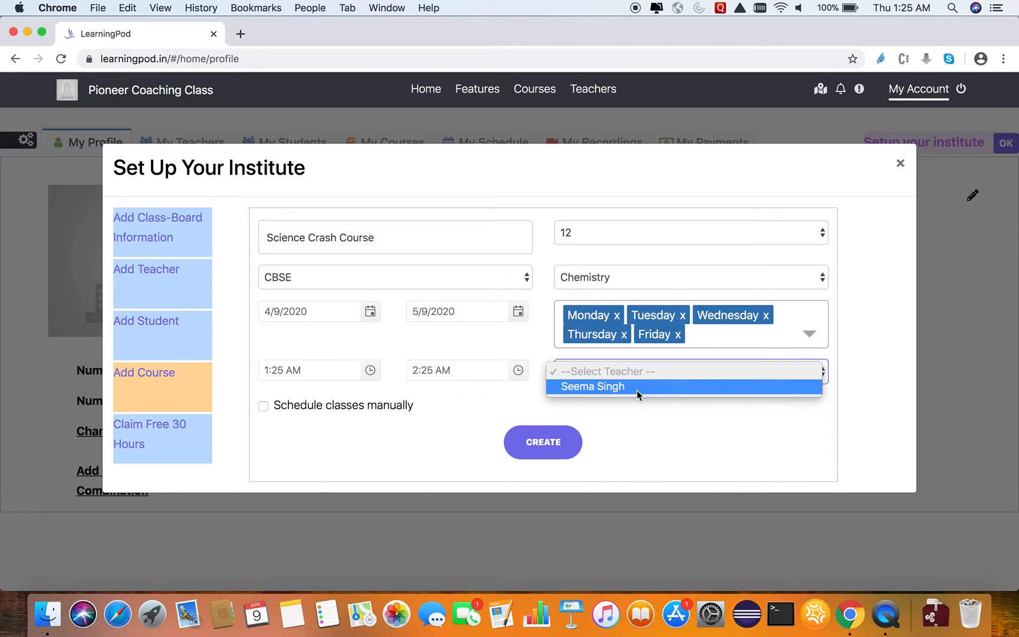
click(637, 389)
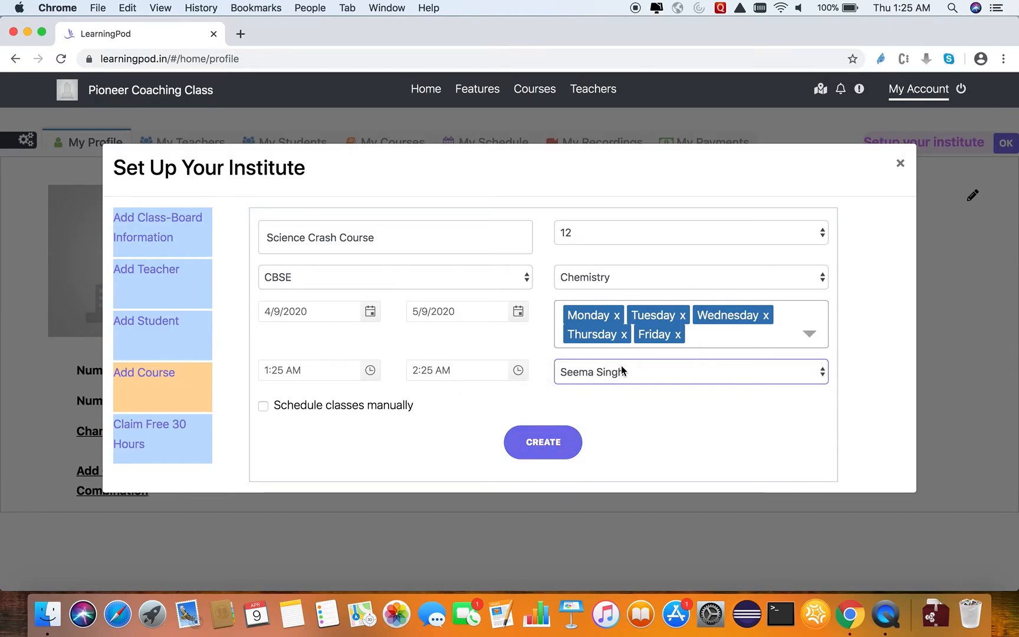
click(547, 440)
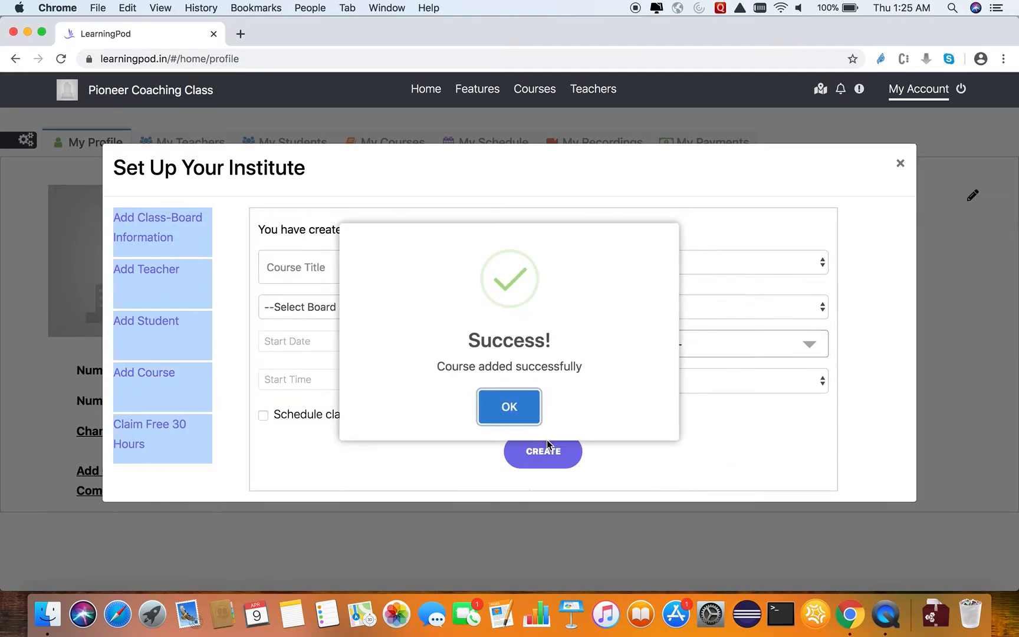
key(Return)
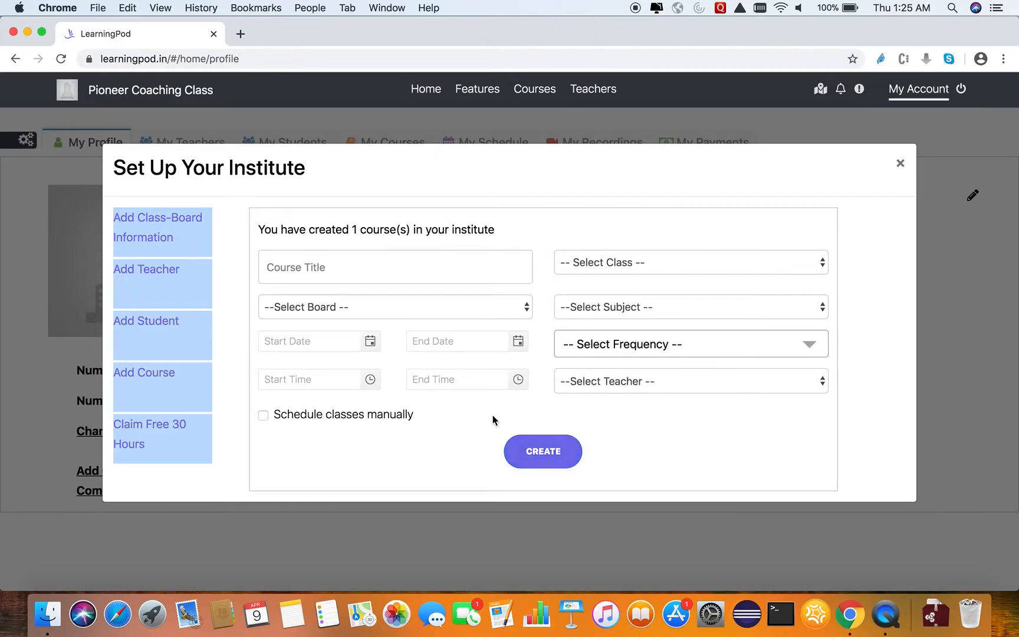
Claim the free 30 hours of live class and close the institute setup.
click(171, 446)
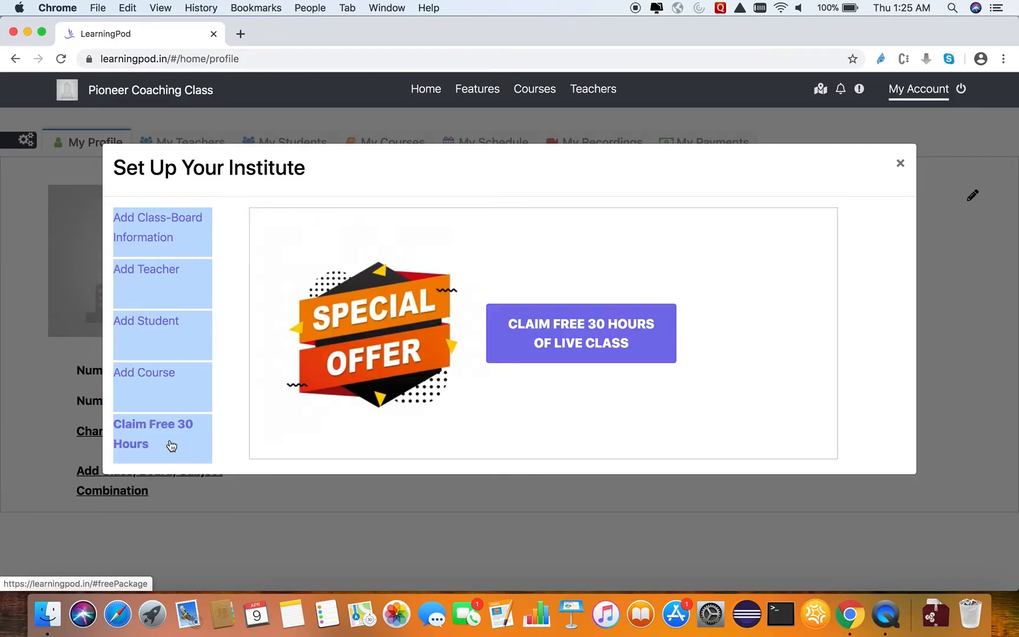
click(592, 338)
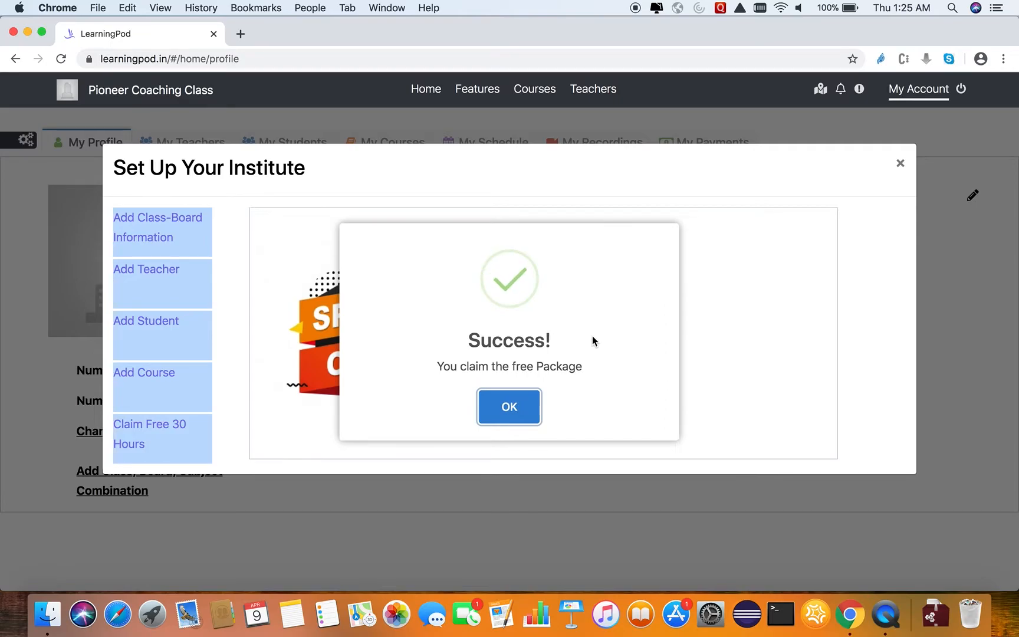
click(530, 405)
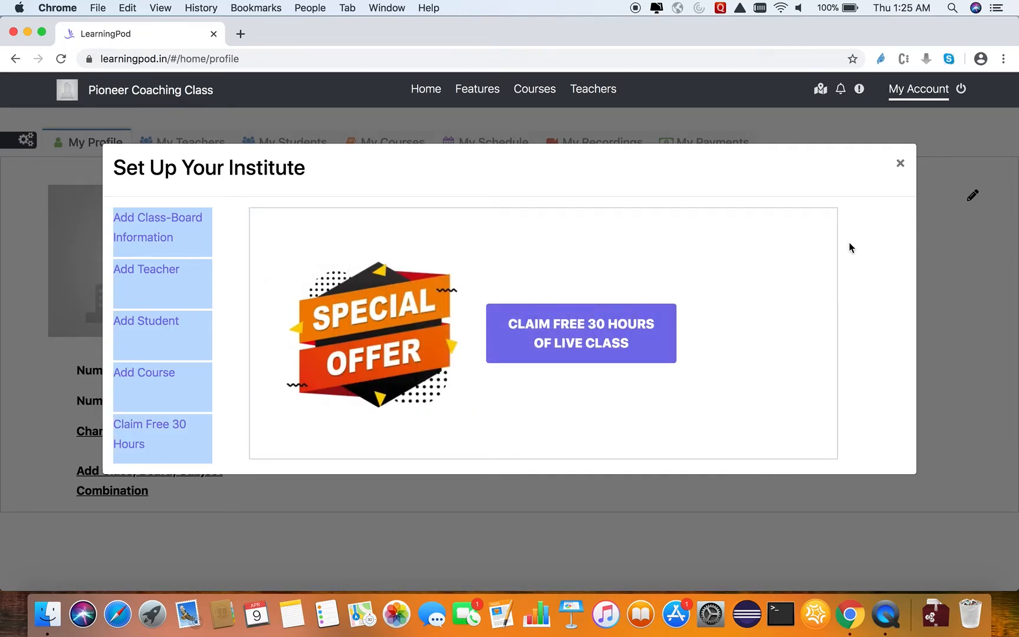
click(901, 166)
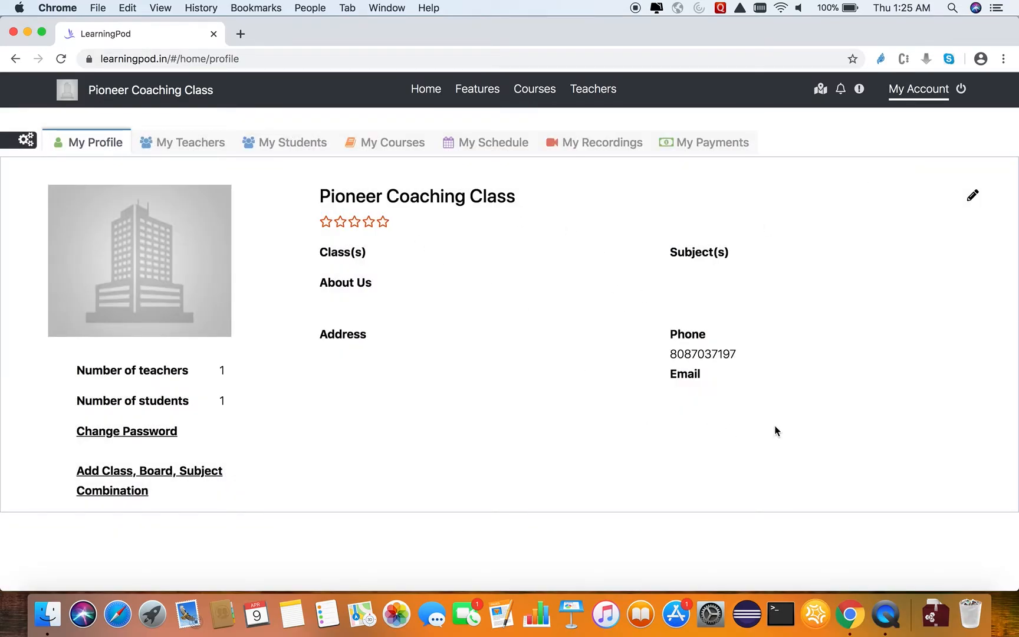
Examine the editable institute profile fields, including classes, subjects, About Us and address, and cancel editing.
click(975, 195)
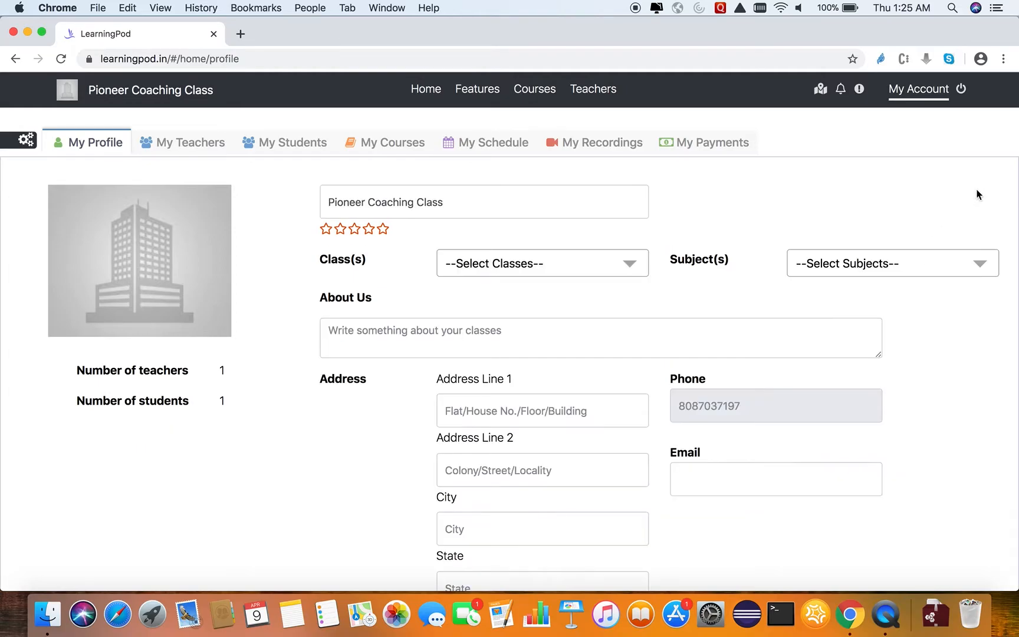
click(395, 335)
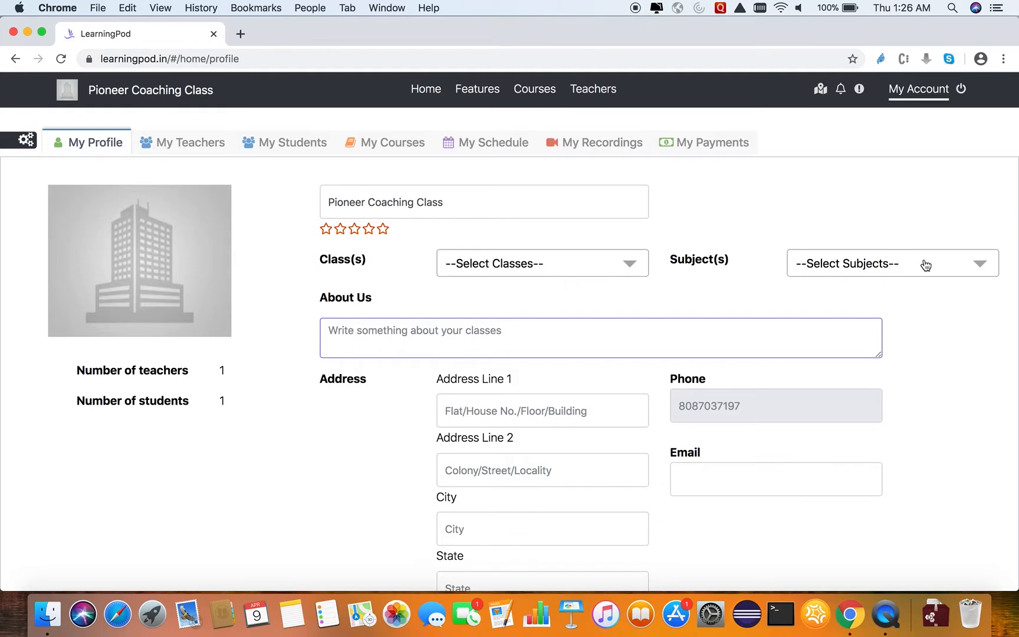
scroll(925, 452, down, 5)
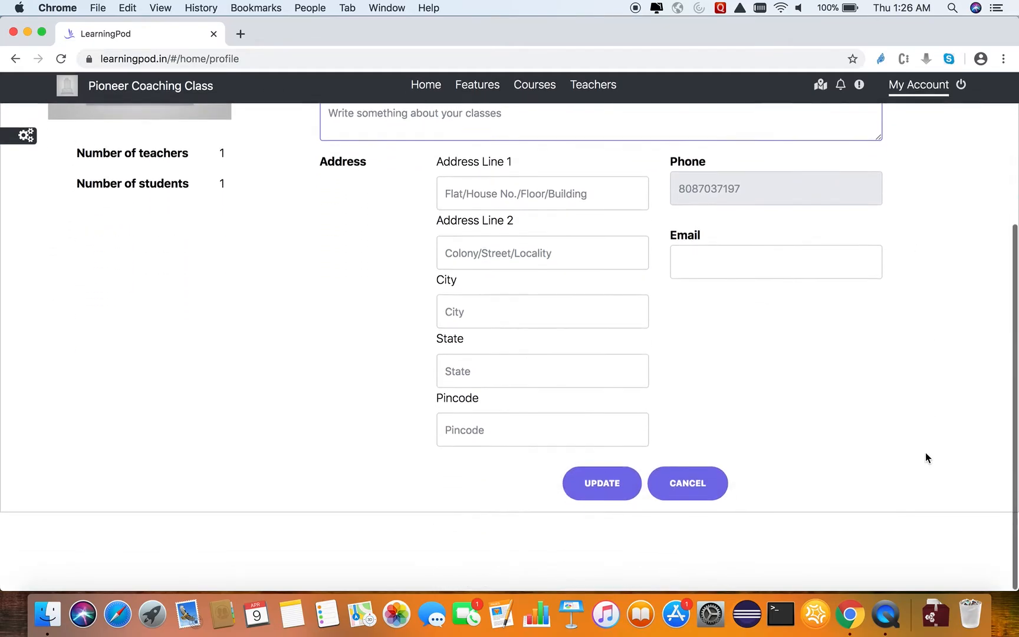
click(696, 498)
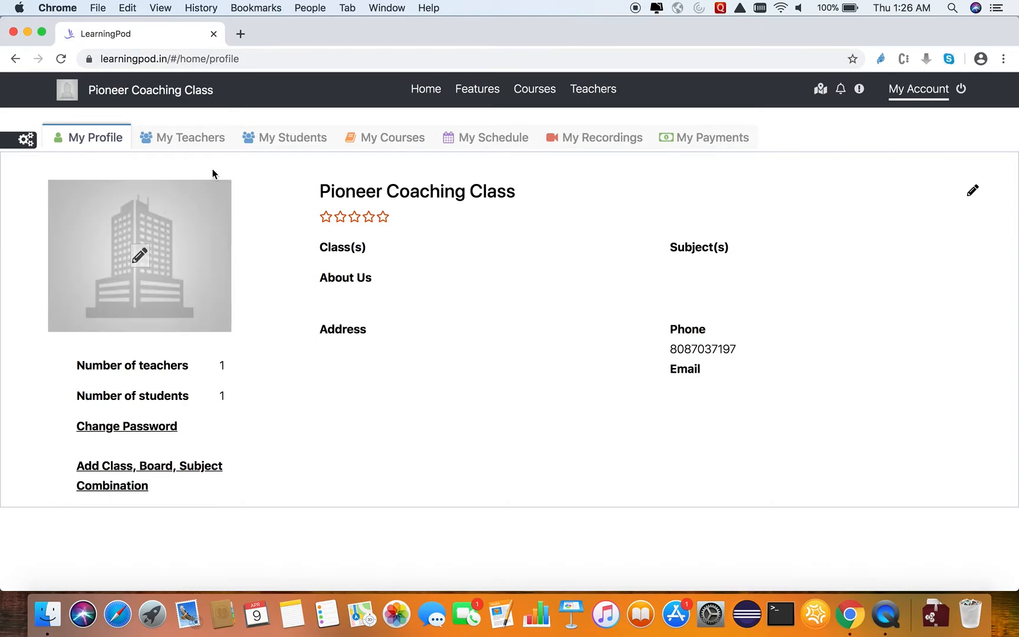
Start adding another teacher to the institute and enter the teacher's full name.
click(190, 145)
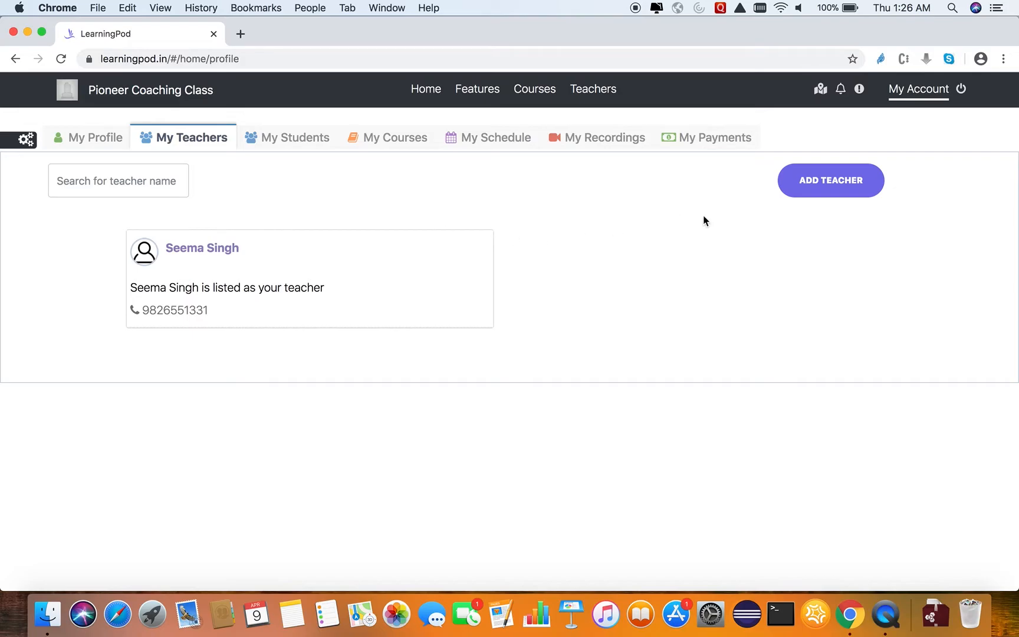
click(811, 183)
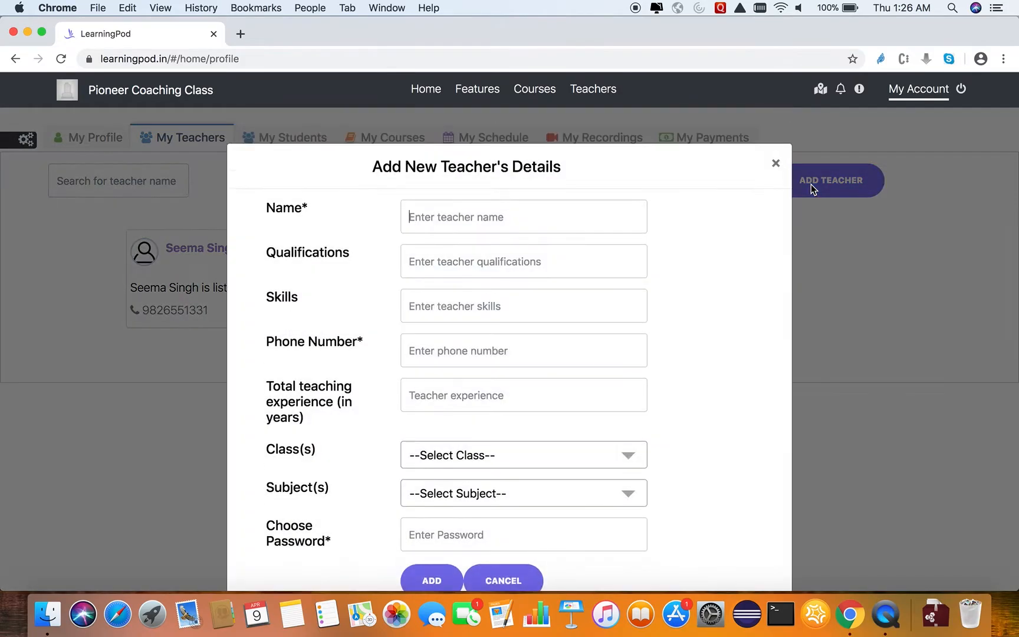
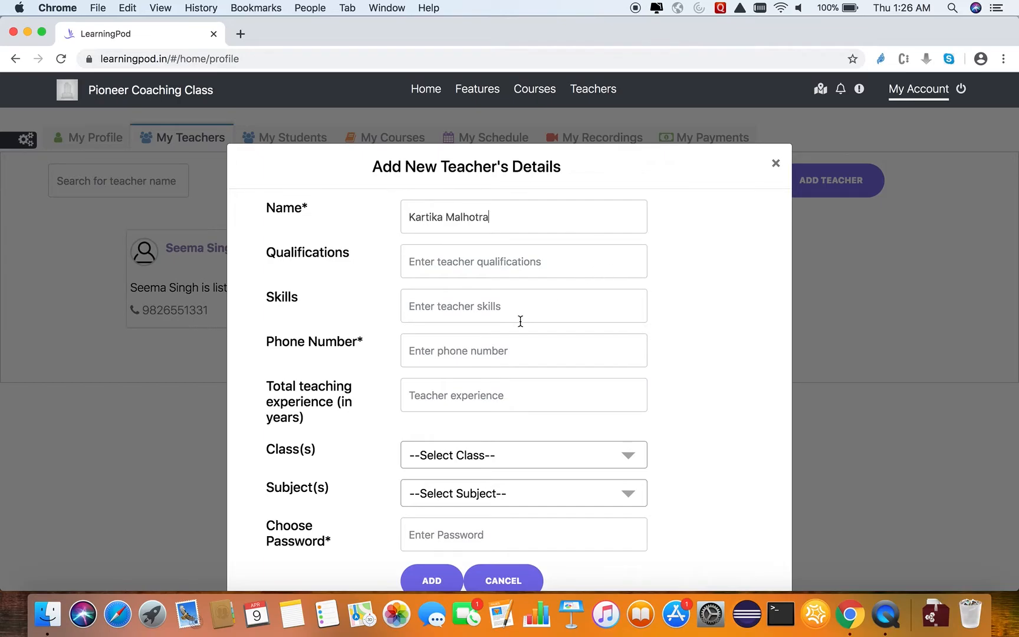
Set the new teacher's qualifications to "B Tech" and skills to "Very expressive".
click(505, 267)
text(V)
key(BackSpace)
text(B Tech)
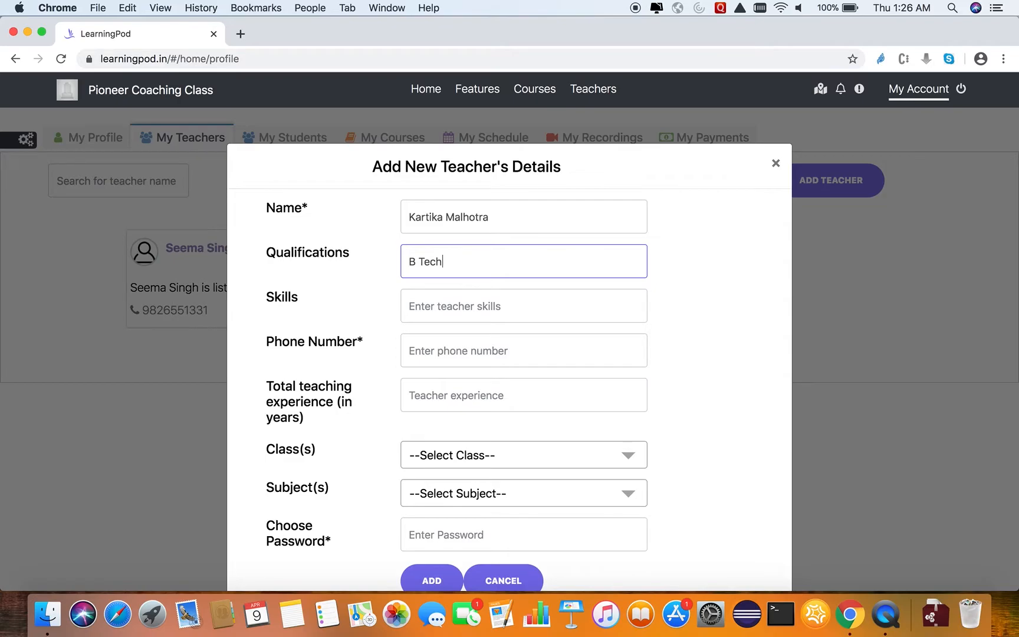
click(490, 310)
text(V)
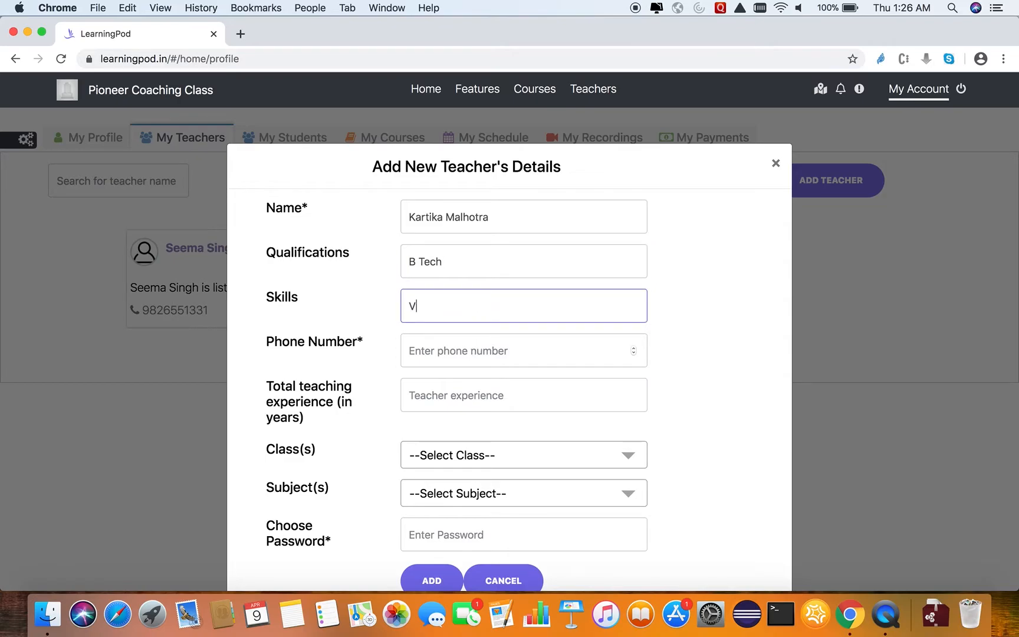
text(ery expressive)
Enter the new teacher's phone number and set the total teaching experience to 5 years.
click(451, 356)
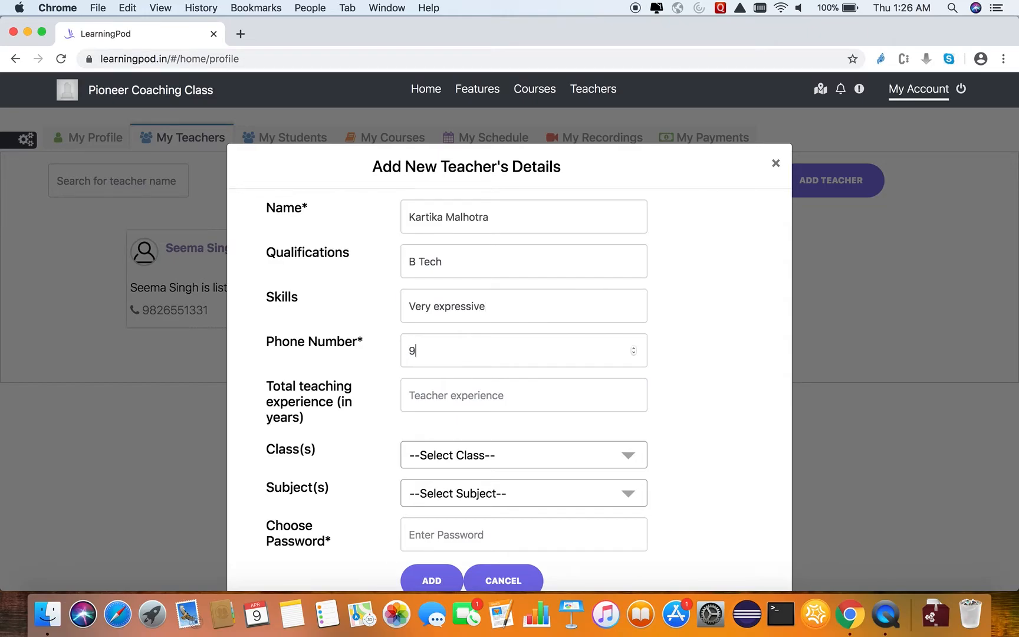
click(438, 408)
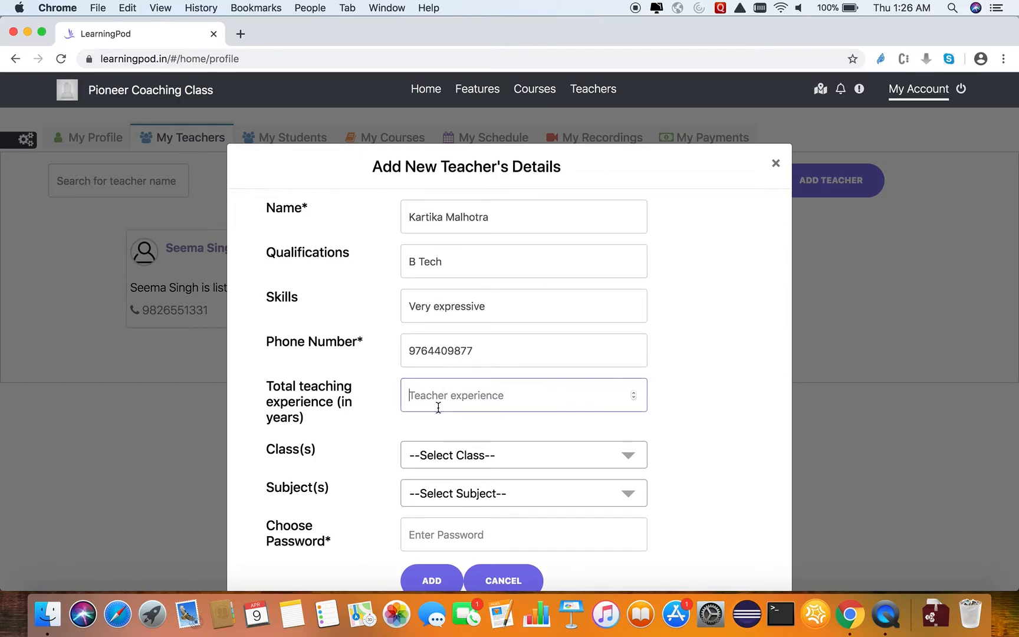
text(5)
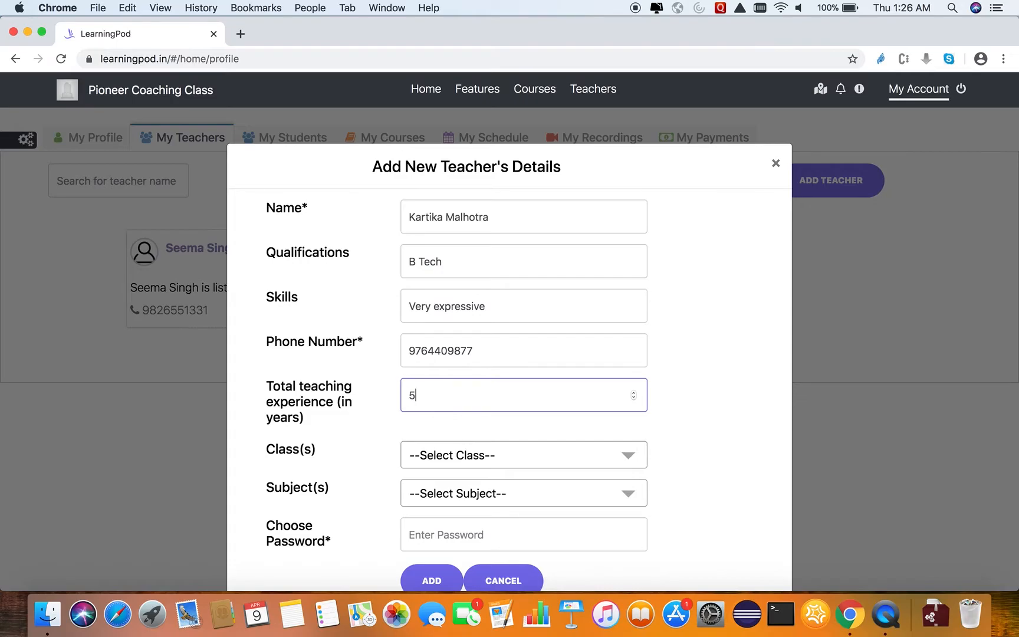
Enter the new teacher's account password, add the teacher and dismiss the confirmation.
click(671, 430)
scroll(671, 431, down, 2)
click(571, 479)
text(123456)
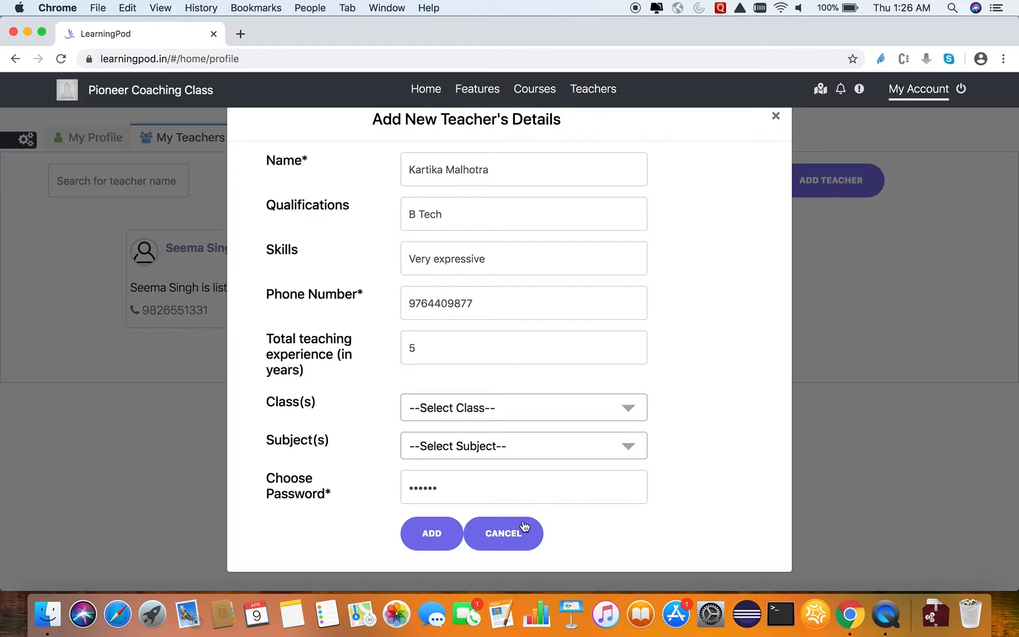
click(450, 535)
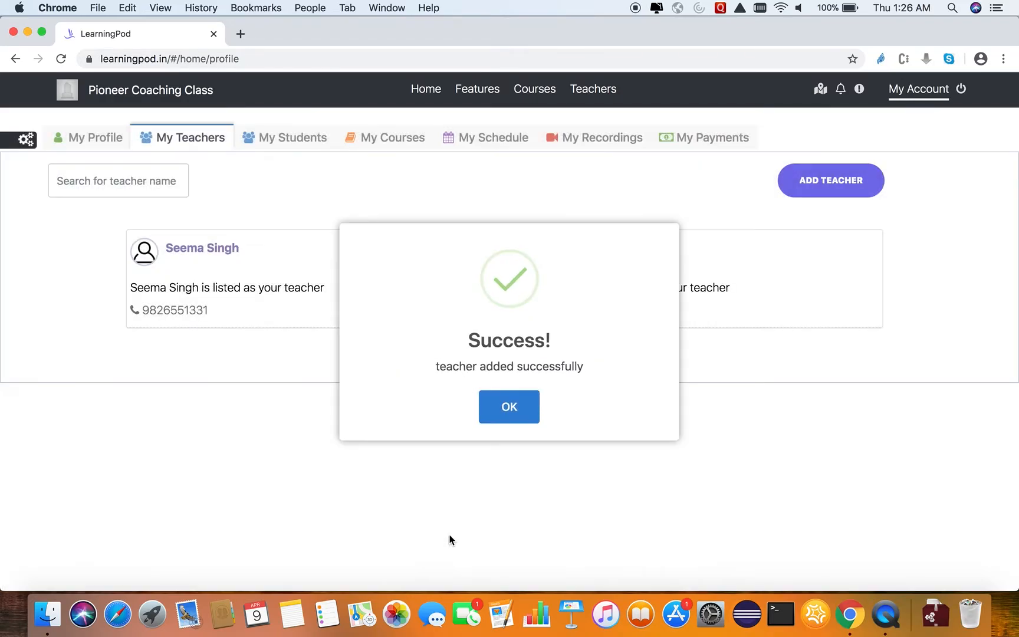
click(510, 406)
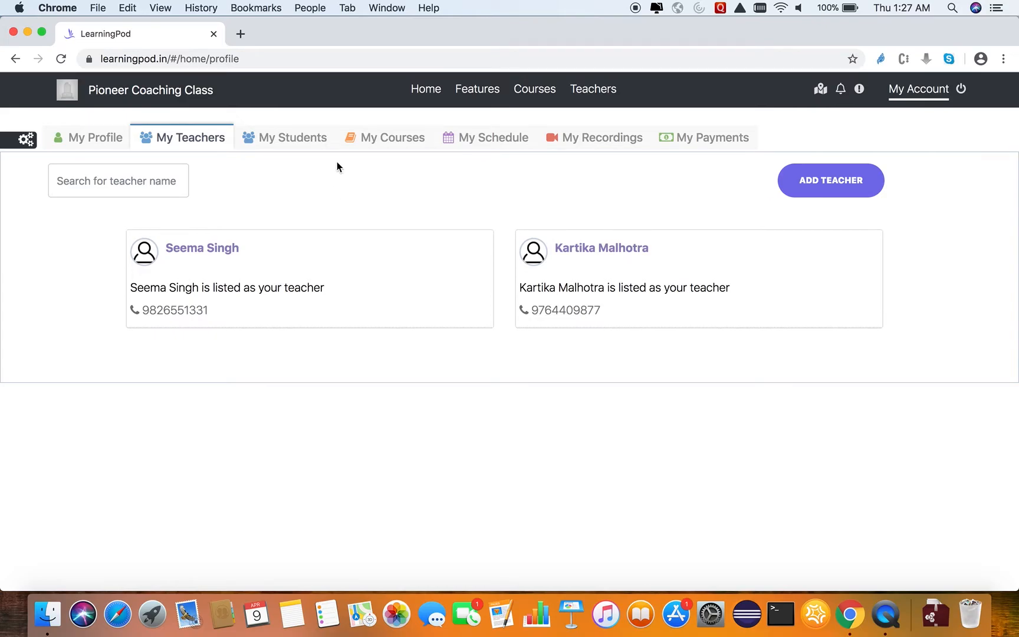
Examine the listed student's courses, payments and class report sections, and return to the list of all students.
click(300, 144)
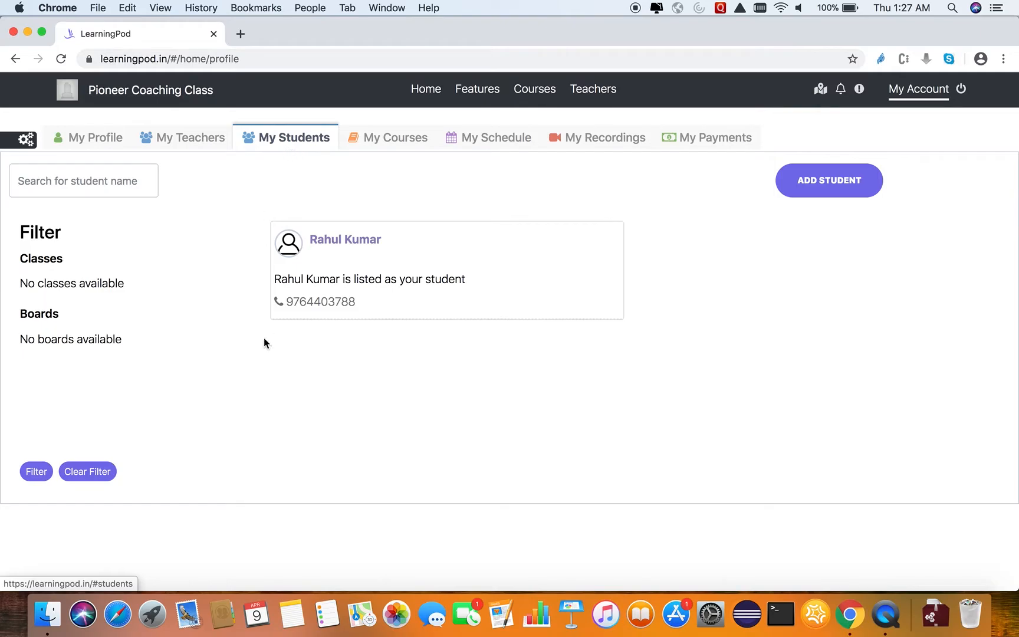
click(340, 242)
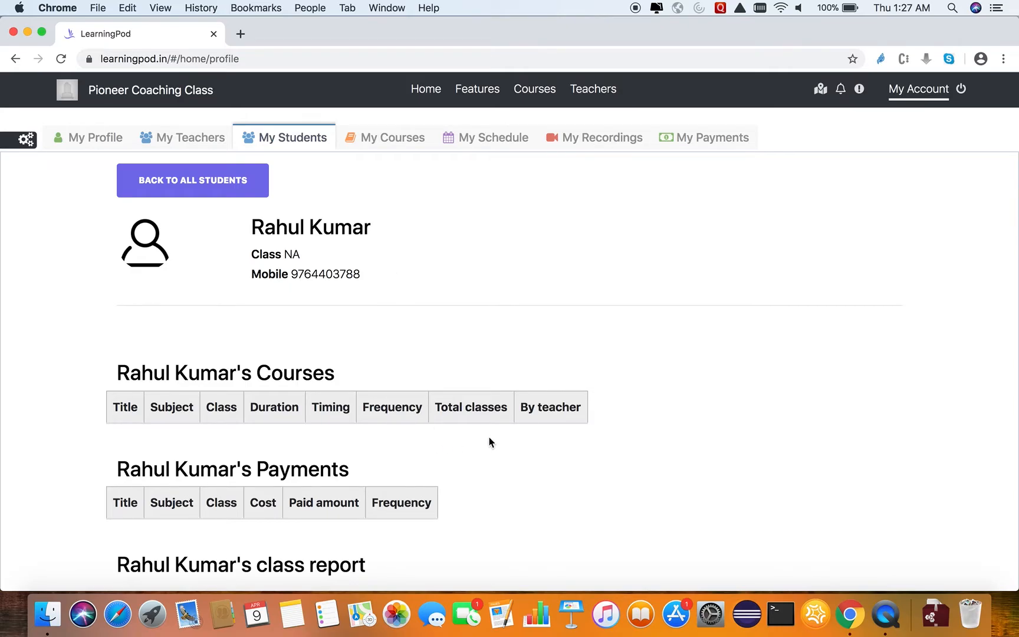
scroll(525, 443, down, 2)
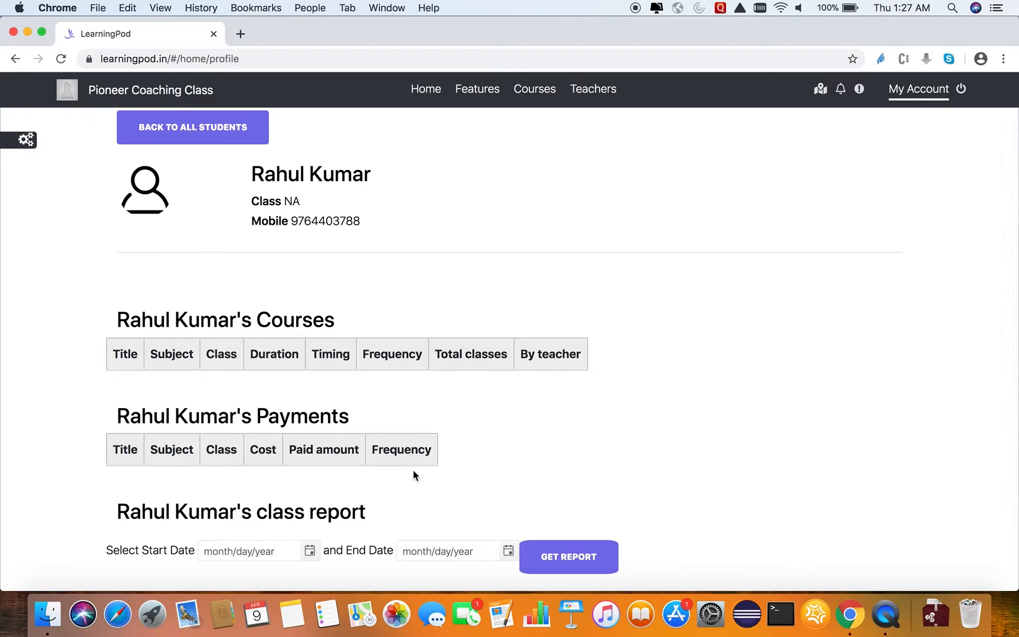
scroll(509, 468, down, 3)
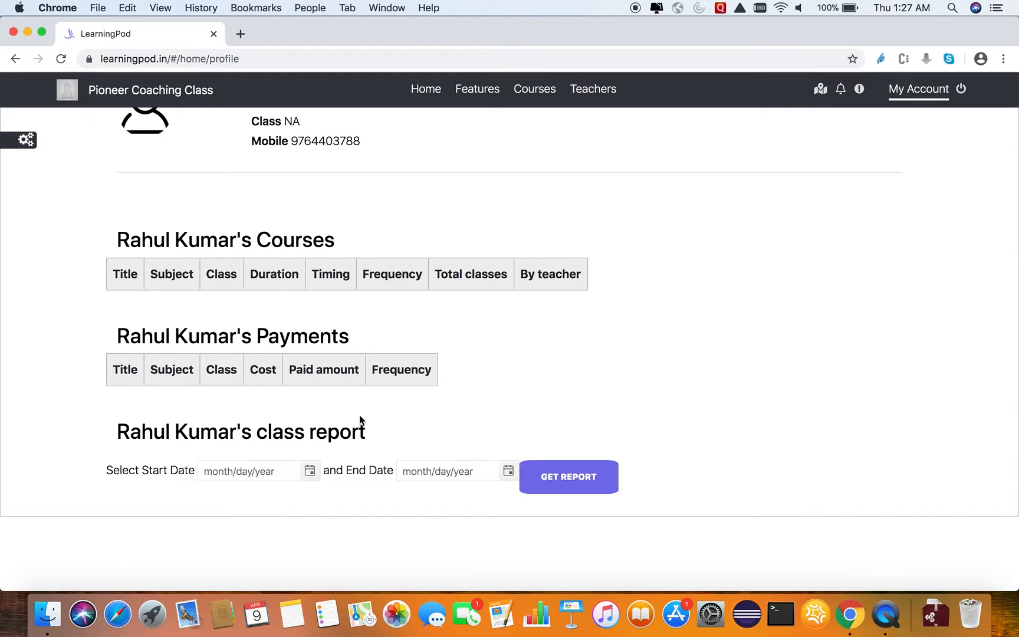
click(309, 470)
click(510, 423)
scroll(510, 424, up, 1)
scroll(214, 239, up, 3)
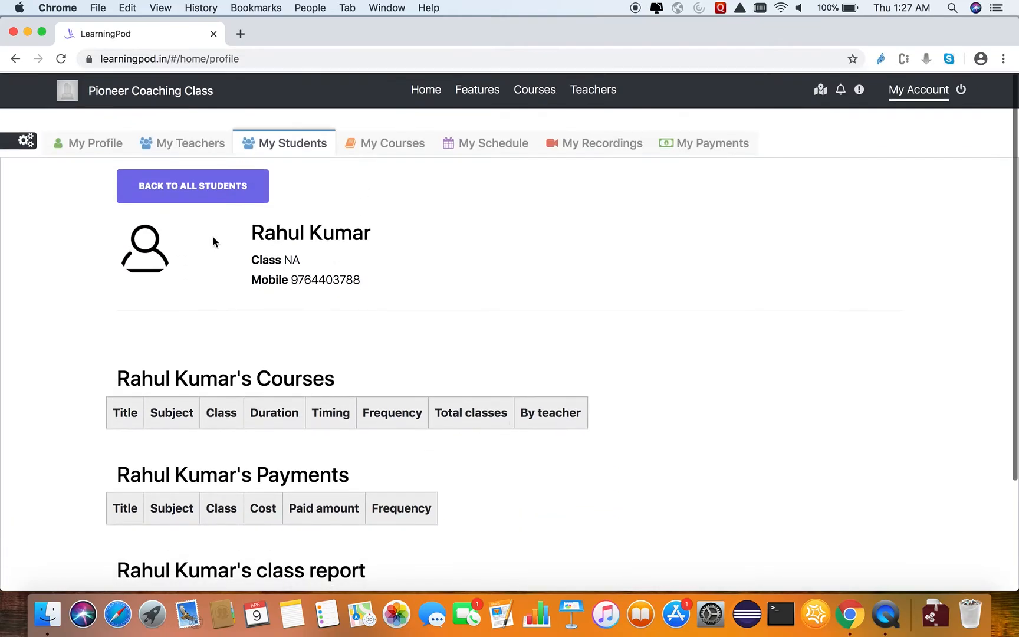
click(200, 191)
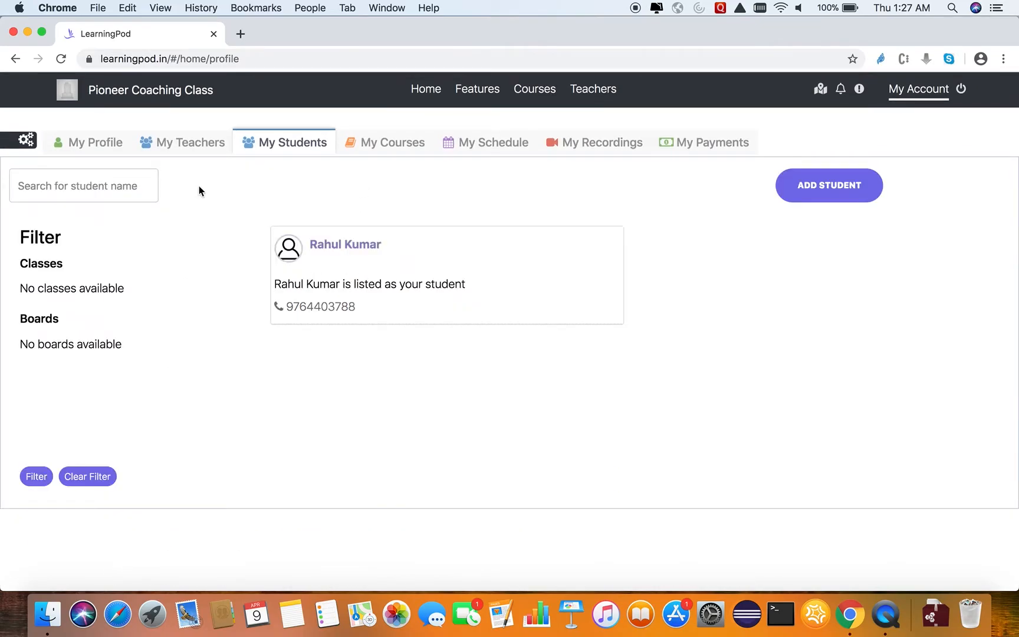
Examine the first listed teacher's details, including the assigned courses and the class report date range.
click(193, 151)
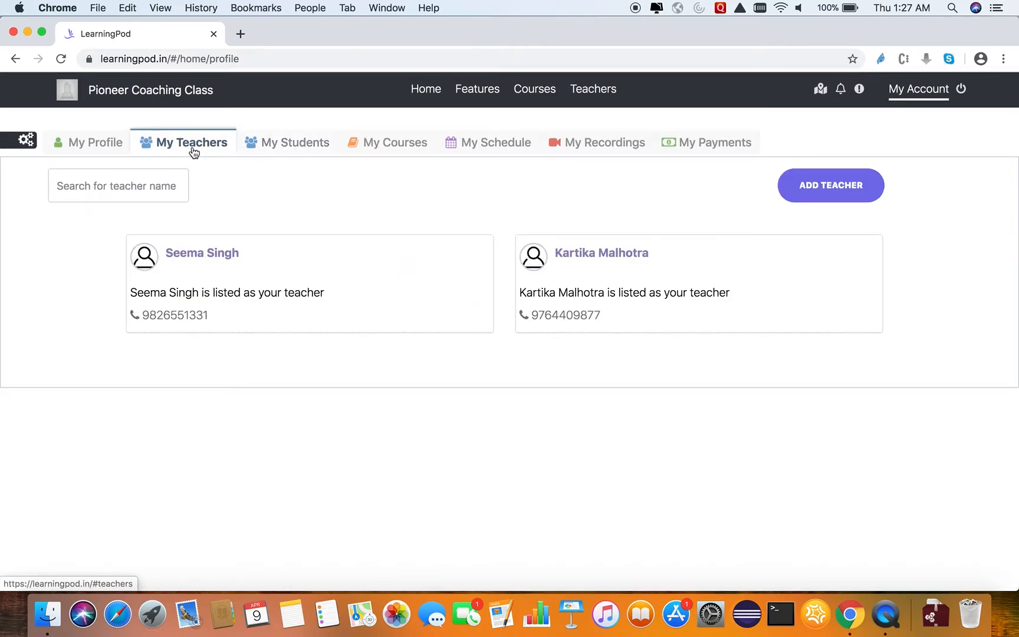
click(211, 255)
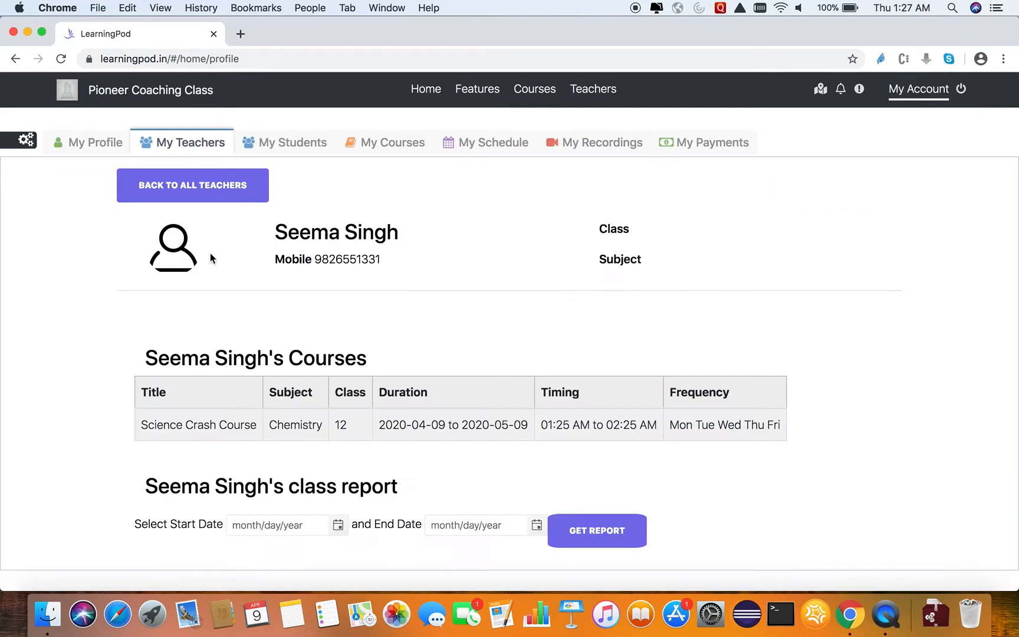
scroll(63, 408, down, 1)
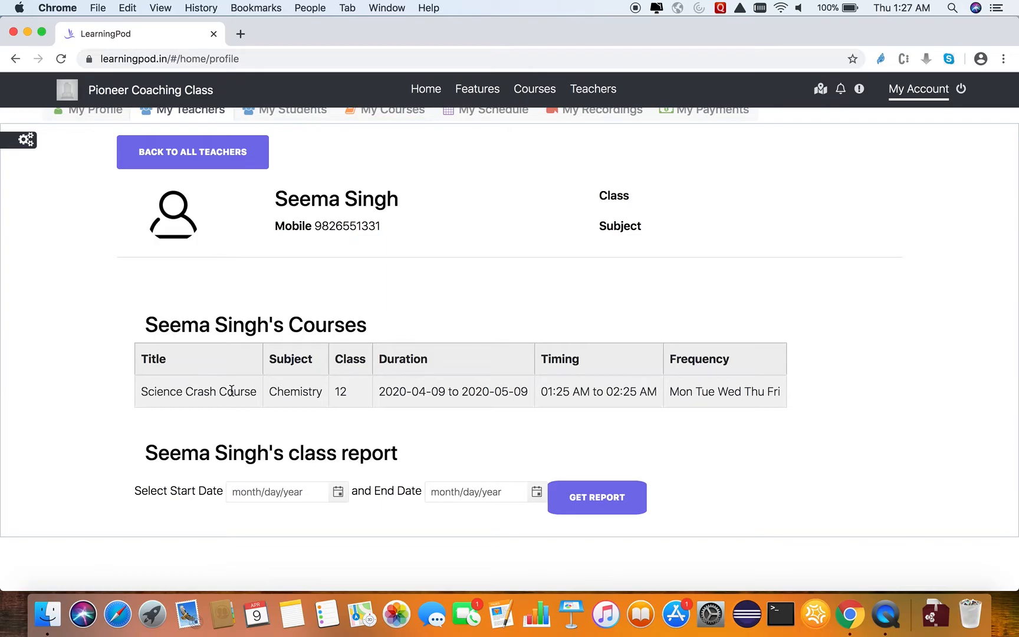
drag(194, 391, 255, 392)
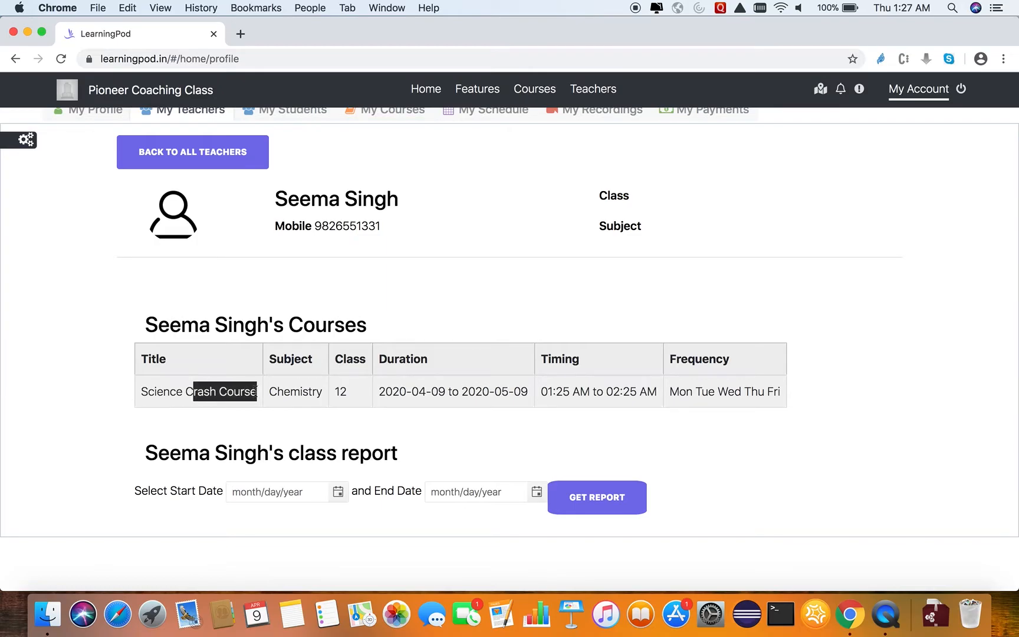
click(125, 448)
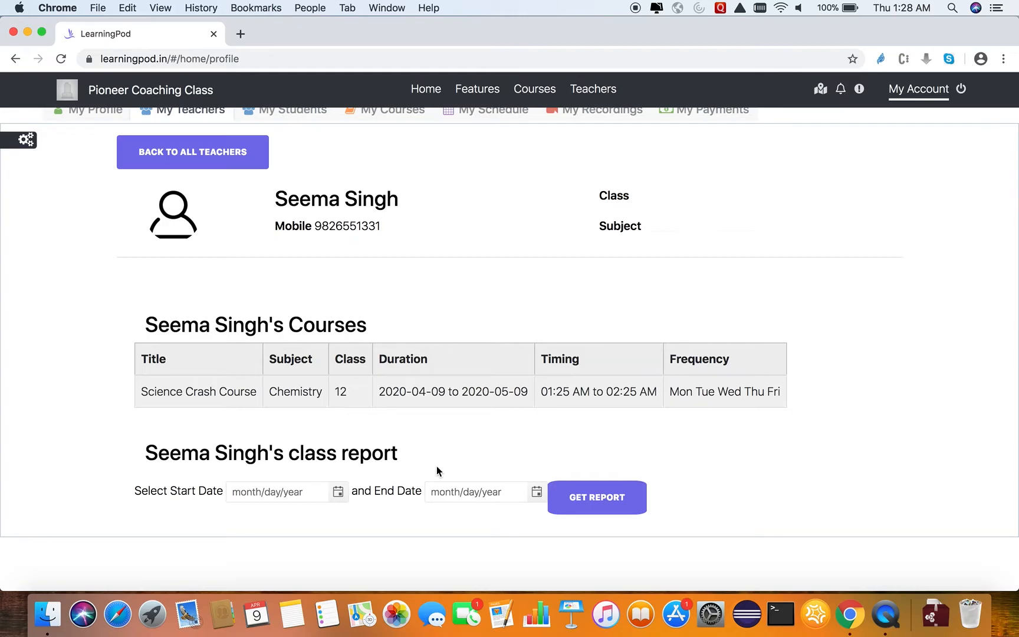
scroll(437, 470, up, 1)
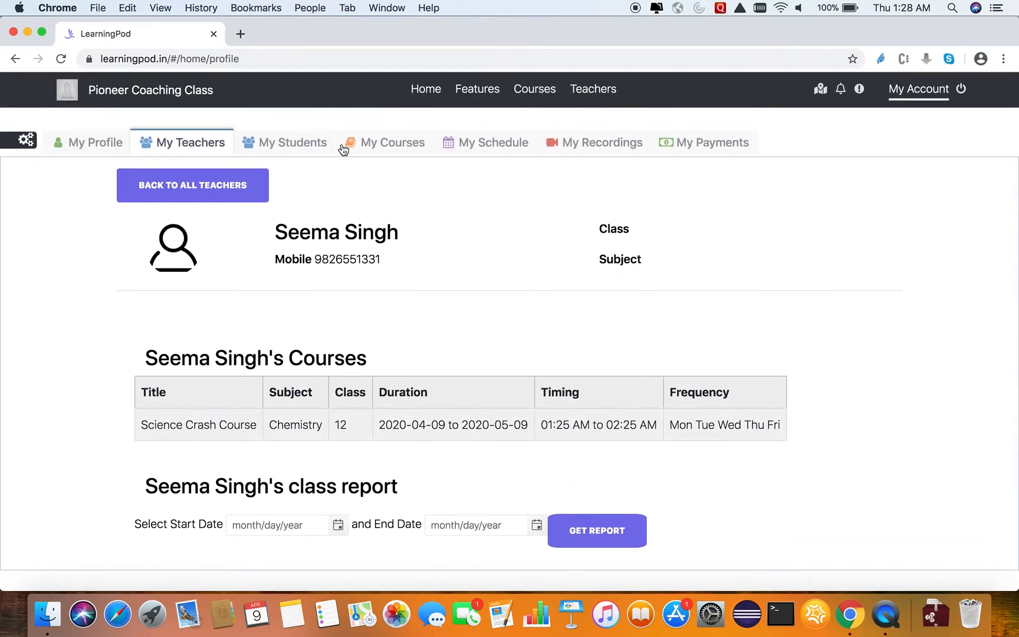
Examine the Science Crash Course details, including its schedule, cost, notes upload and student enrollment sections.
click(392, 144)
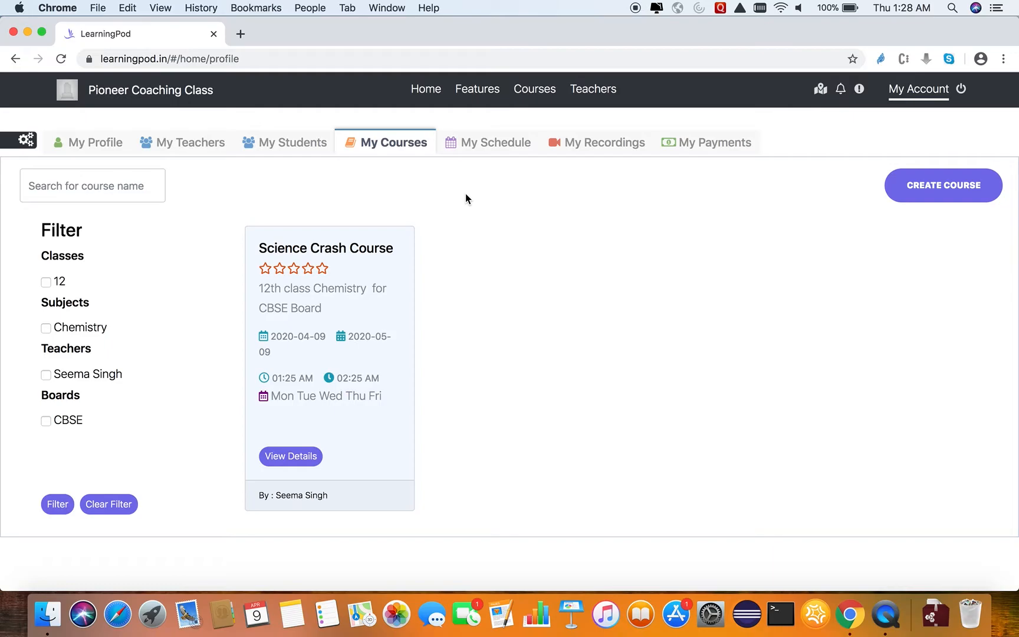
click(297, 455)
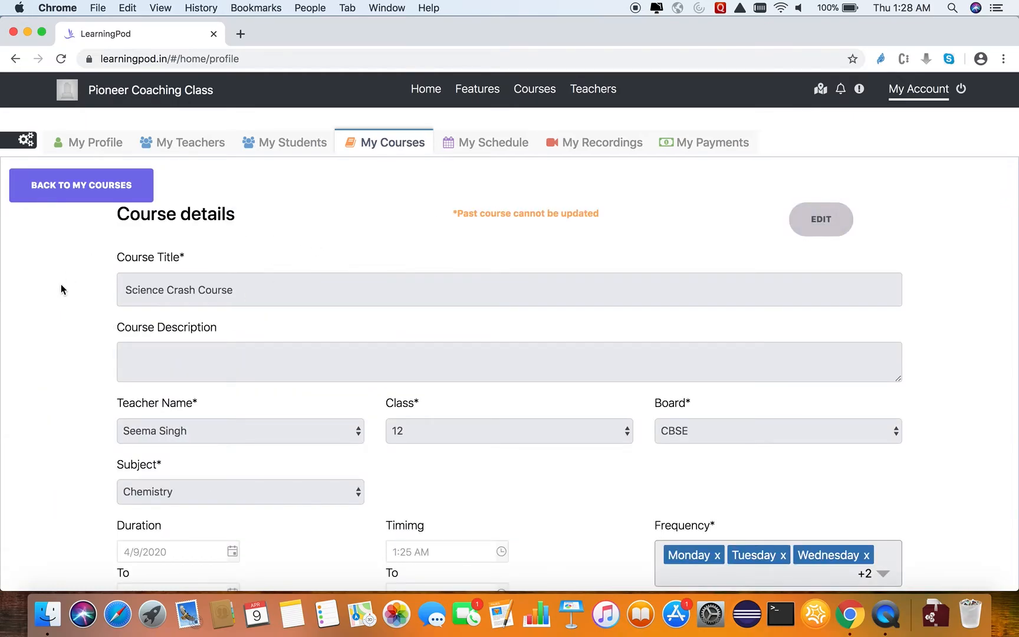
scroll(60, 366, down, 3)
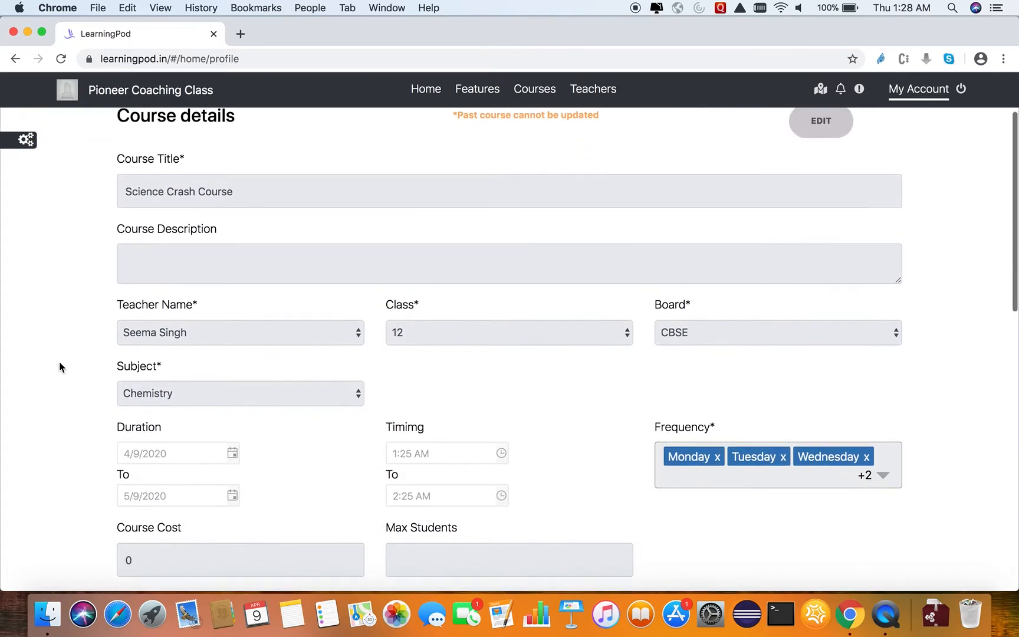
scroll(59, 363, down, 10)
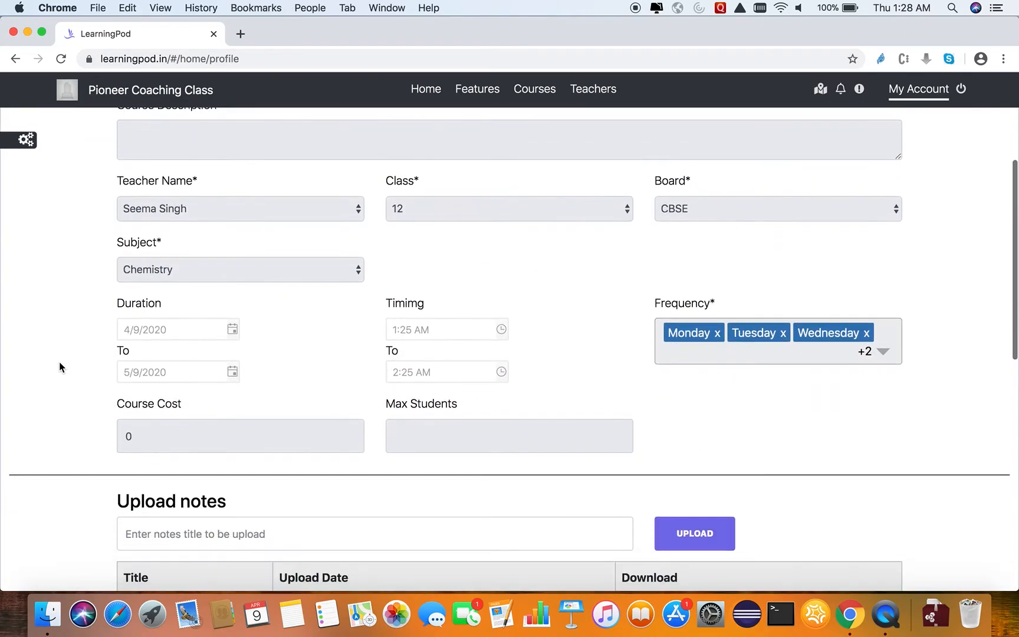
scroll(59, 362, up, 2)
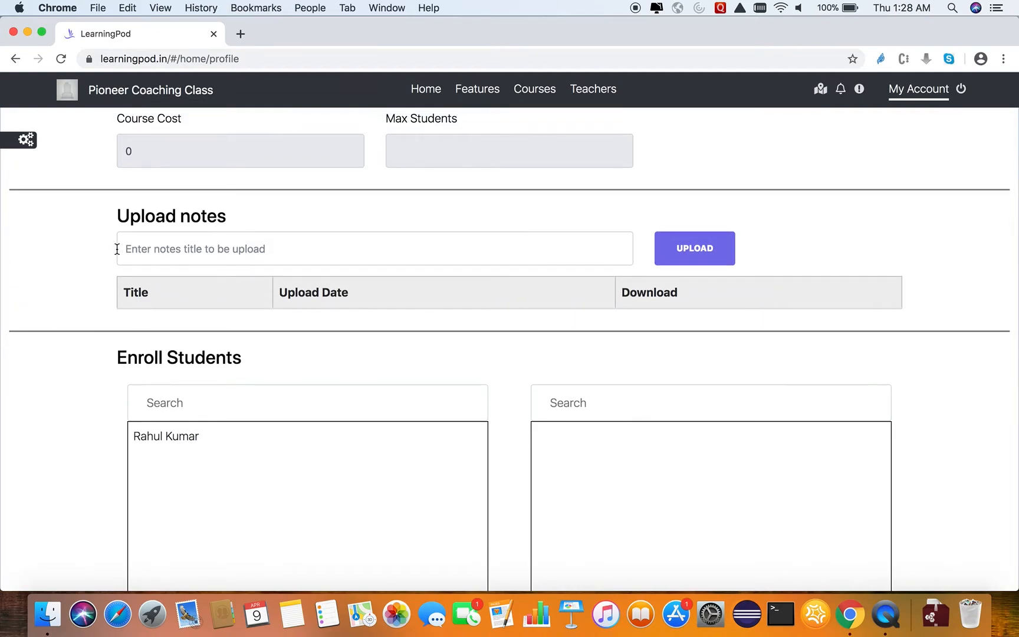
scroll(117, 249, up, 4)
scroll(118, 249, up, 5)
scroll(118, 255, down, 6)
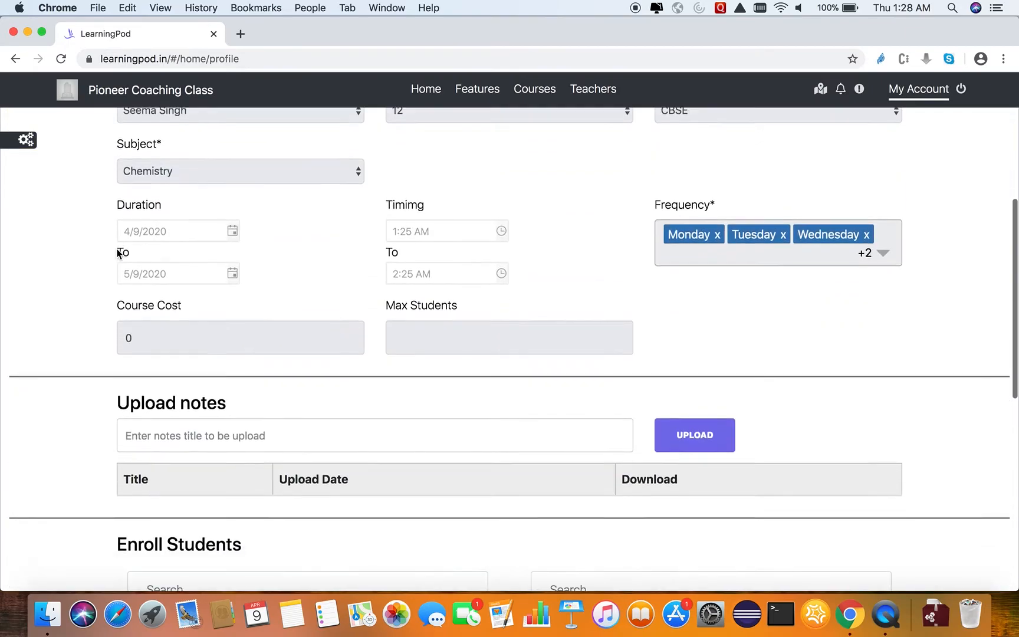
click(150, 356)
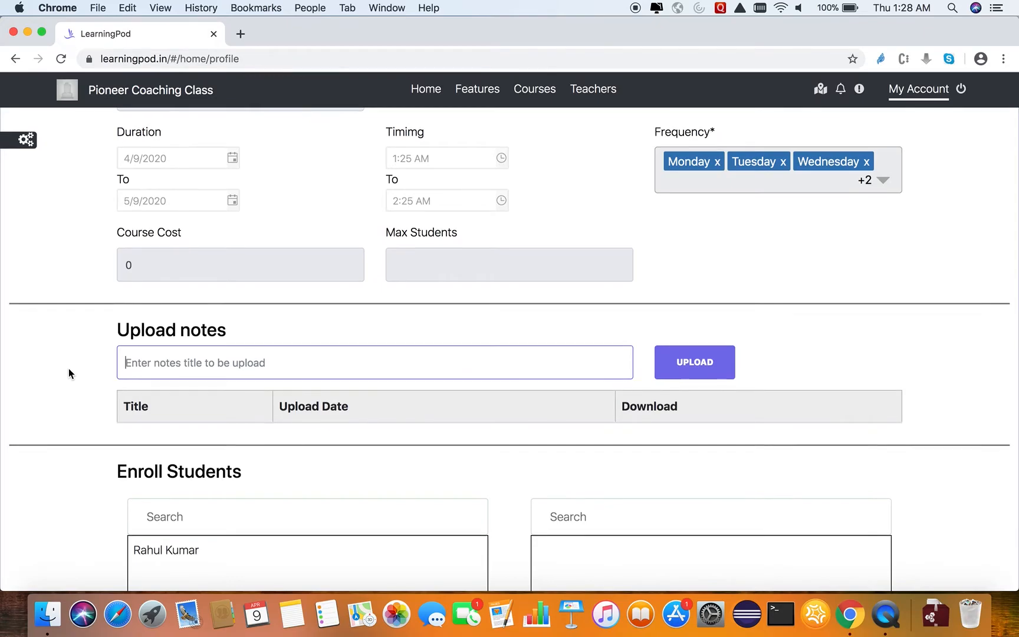
scroll(68, 372, down, 3)
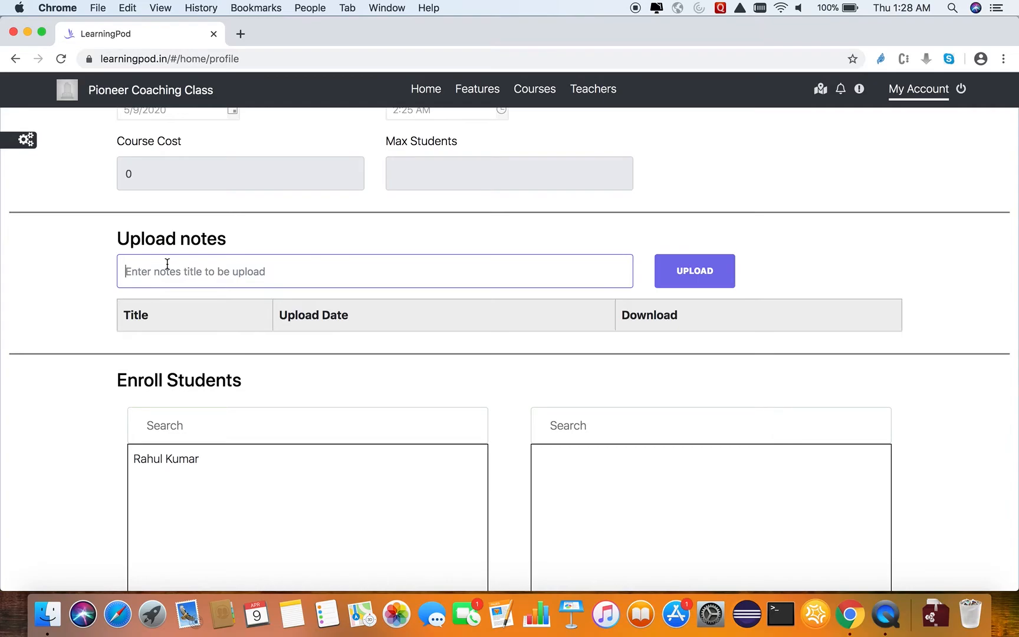
Enroll the only listed student in the Science Crash Course and dismiss the confirmation.
scroll(62, 436, down, 9)
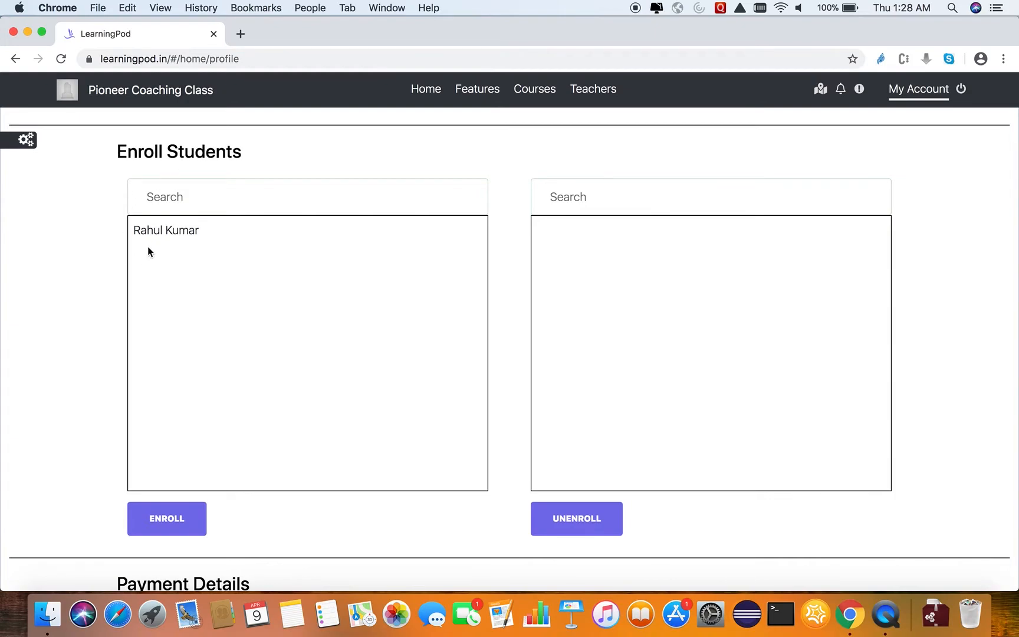
click(232, 233)
click(225, 230)
click(225, 230)
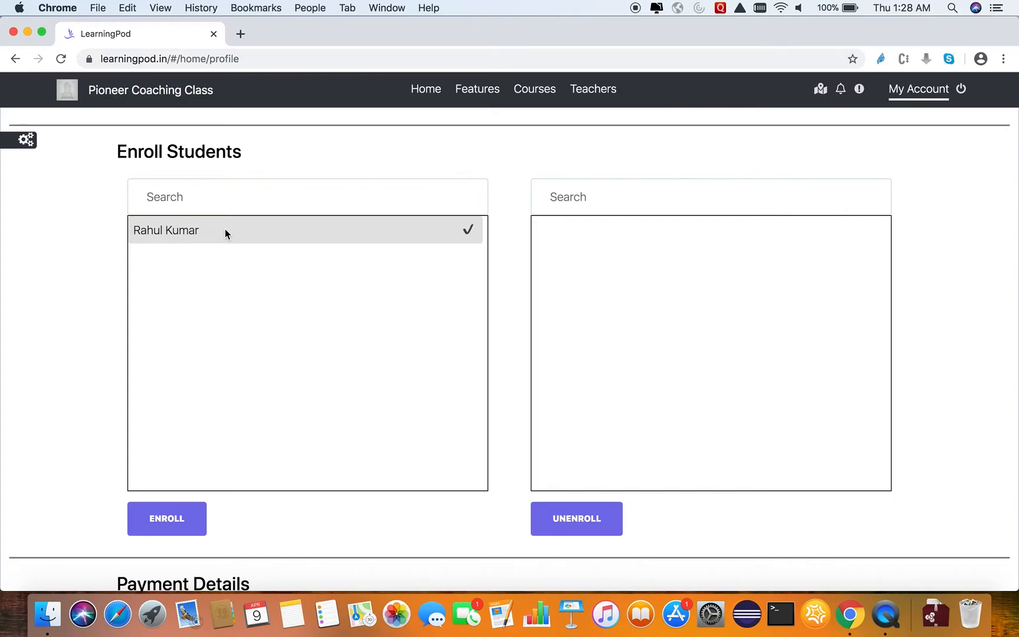
click(176, 518)
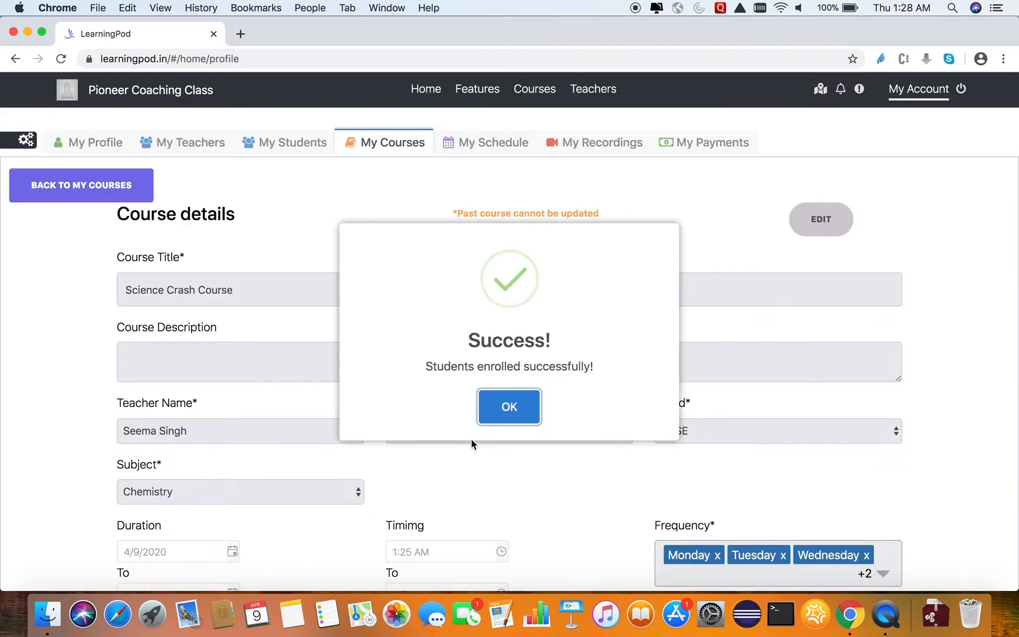
click(496, 411)
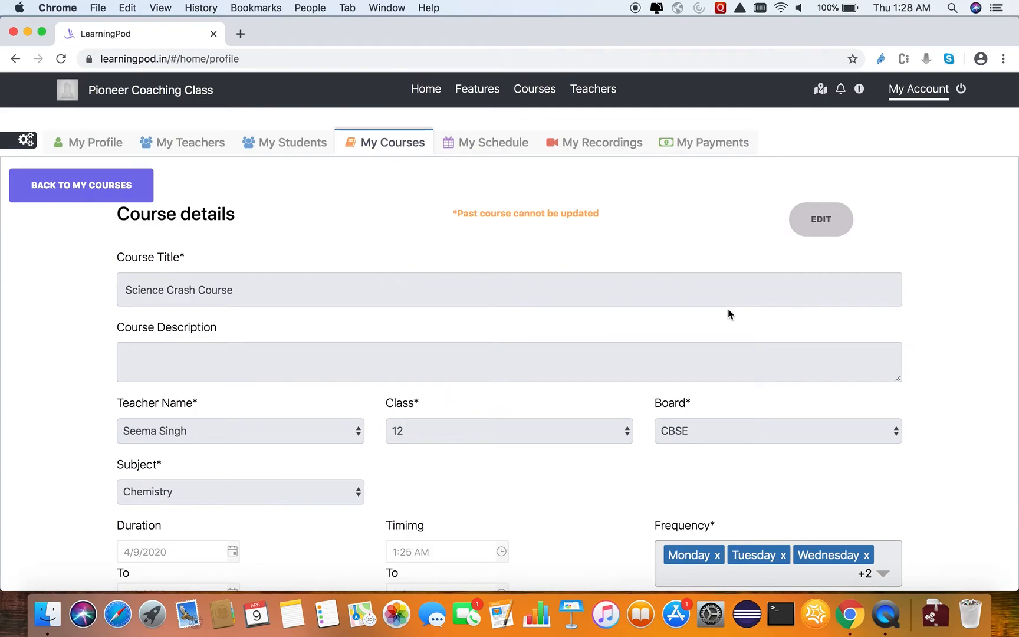
Return to the course list, examine the teacher choices and manual scheduling option in a blank new-course form, and close it unsaved.
click(66, 190)
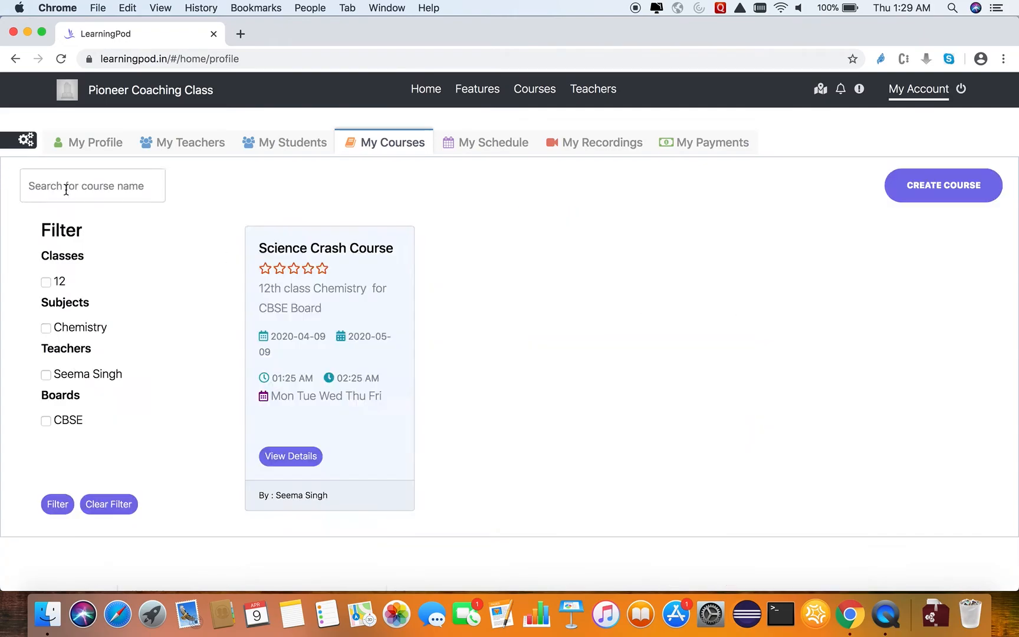
click(947, 186)
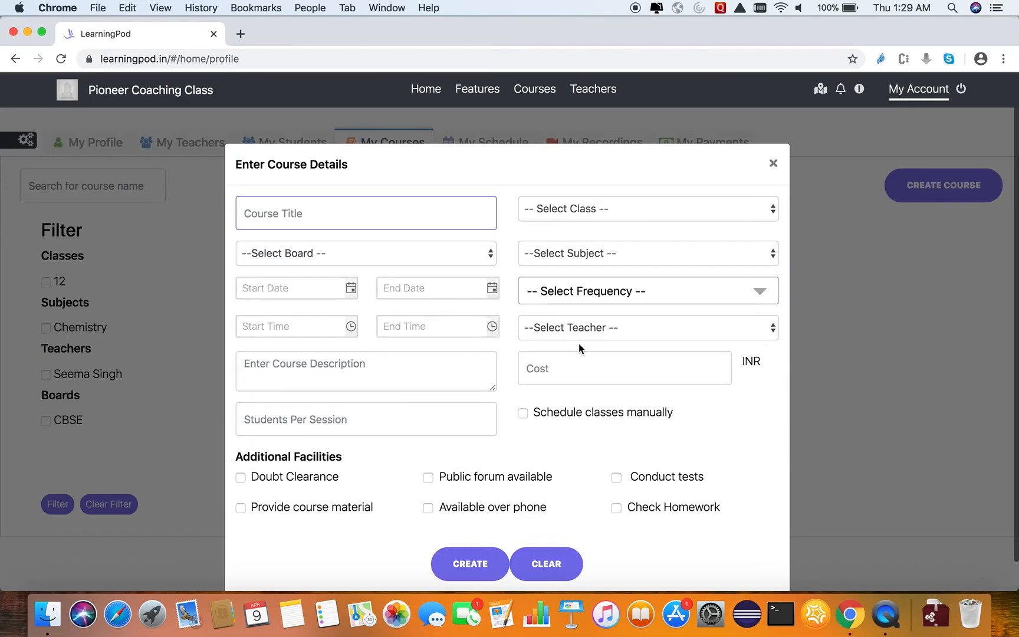
click(579, 326)
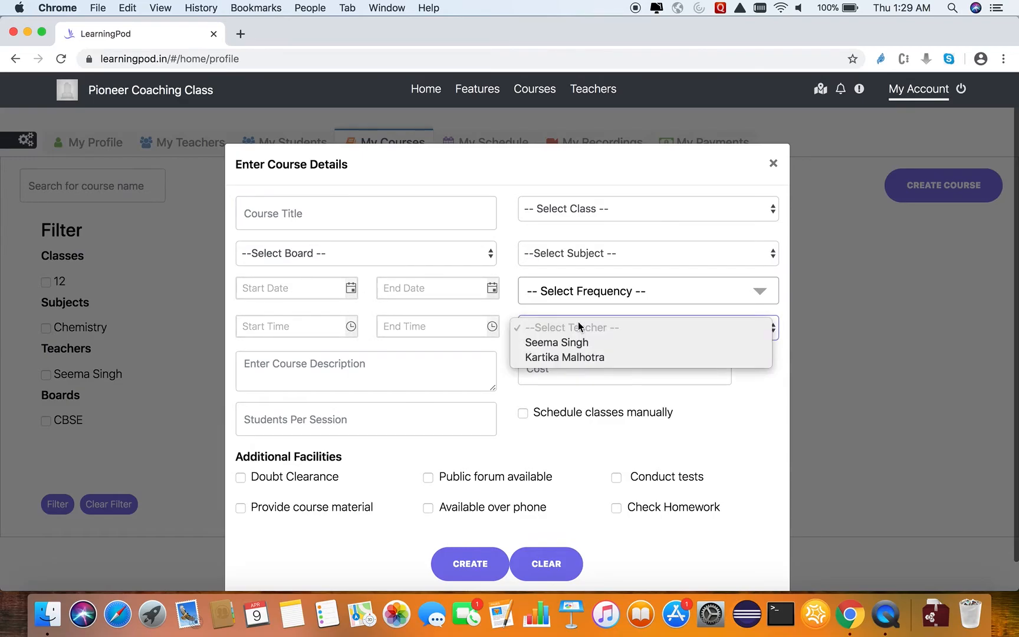
click(511, 316)
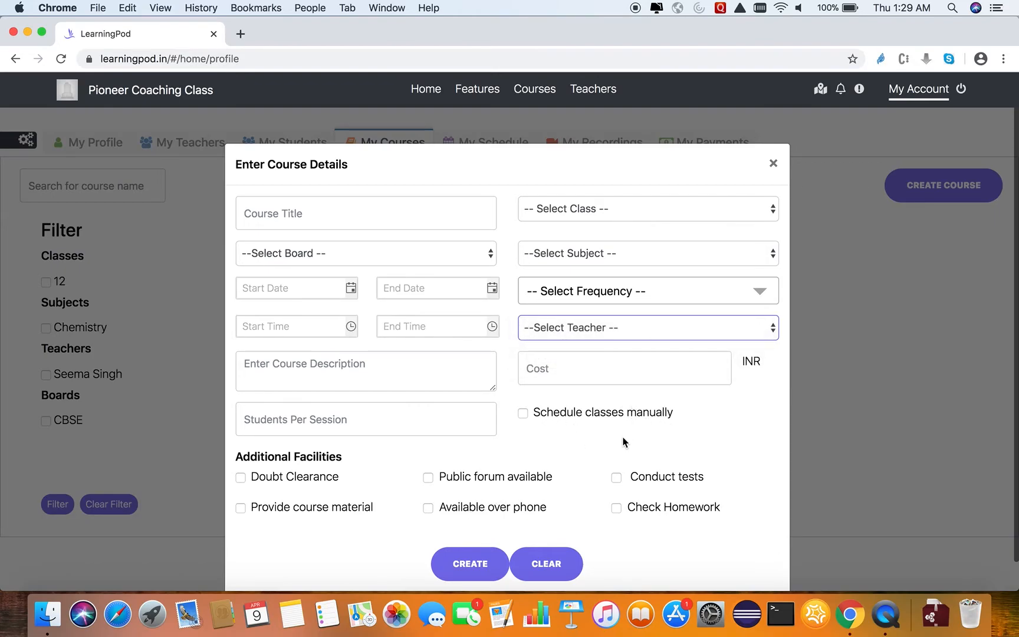
click(523, 413)
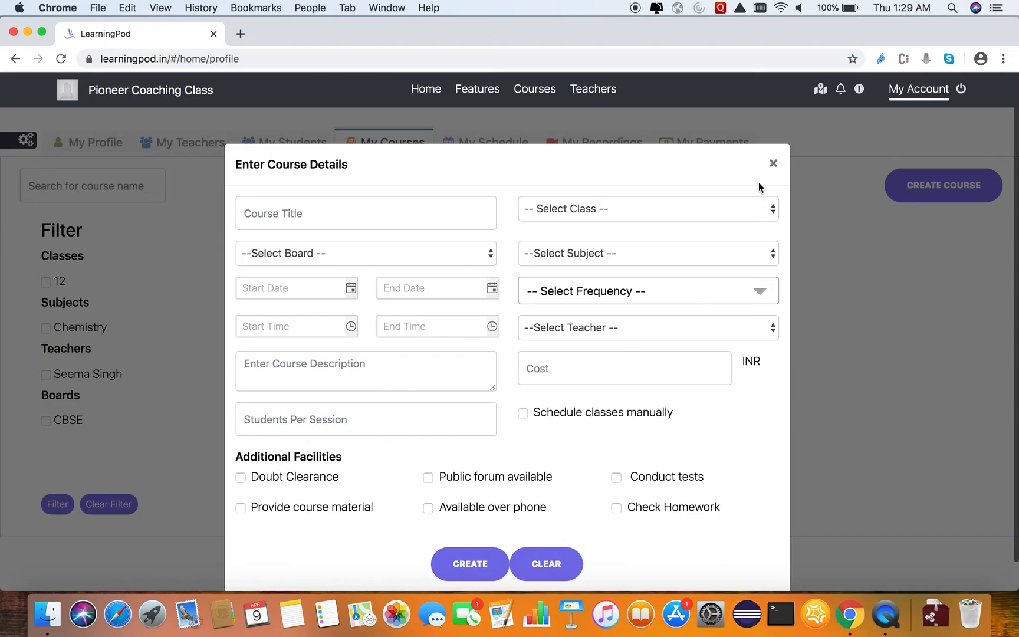
click(773, 162)
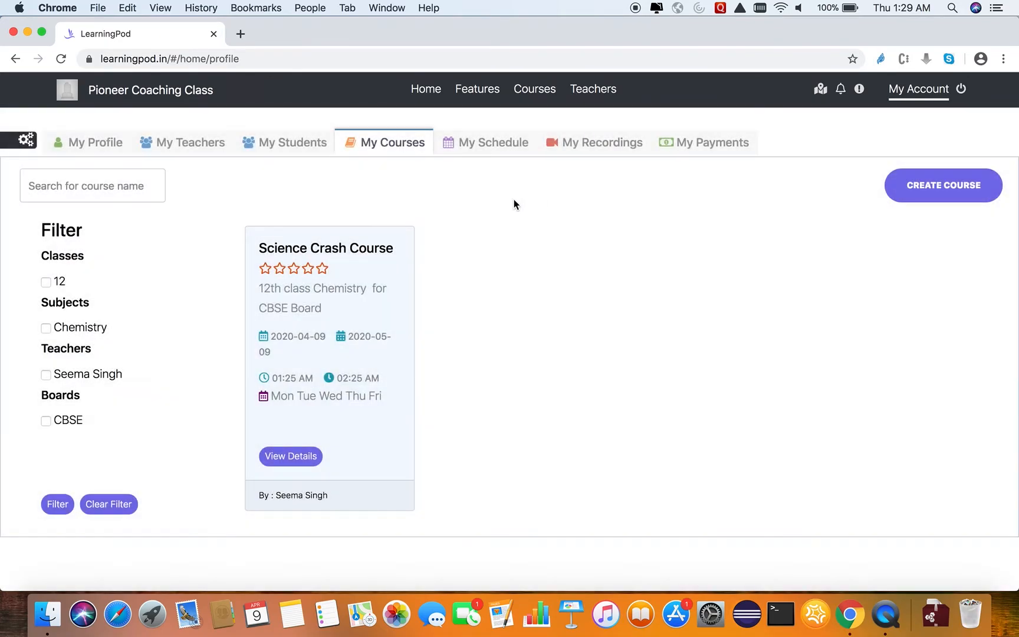
Examine the institute's monthly class schedule for April 2020.
click(483, 145)
scroll(382, 269, down, 2)
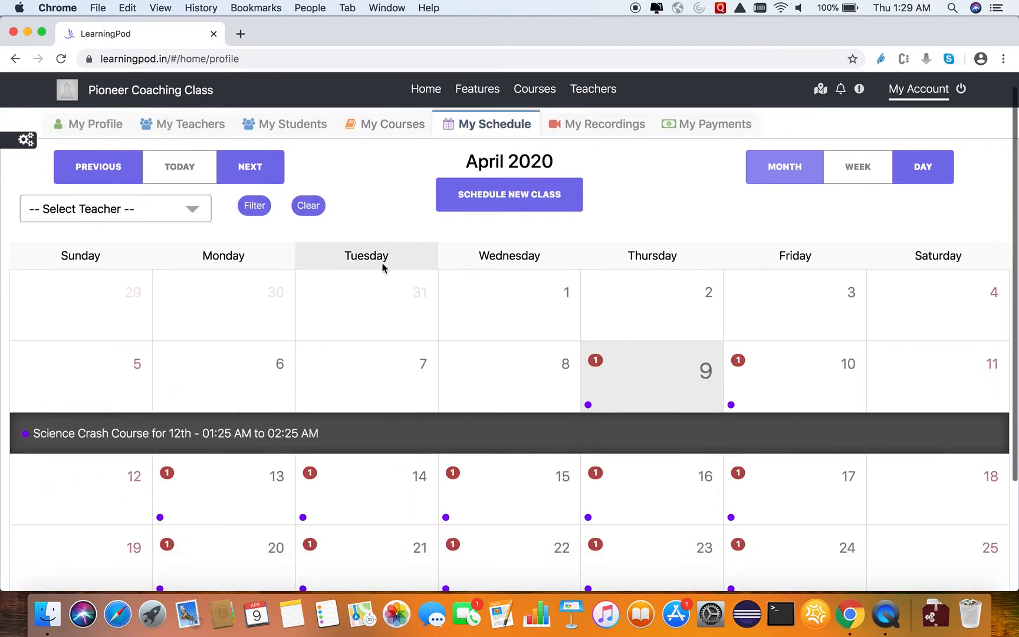
scroll(382, 268, down, 5)
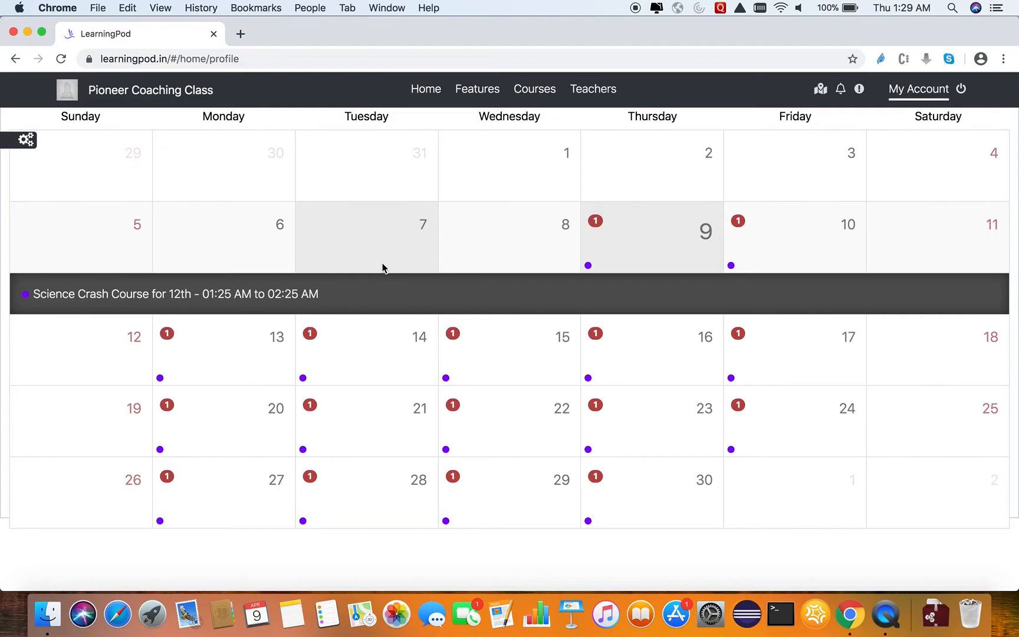
scroll(382, 268, up, 5)
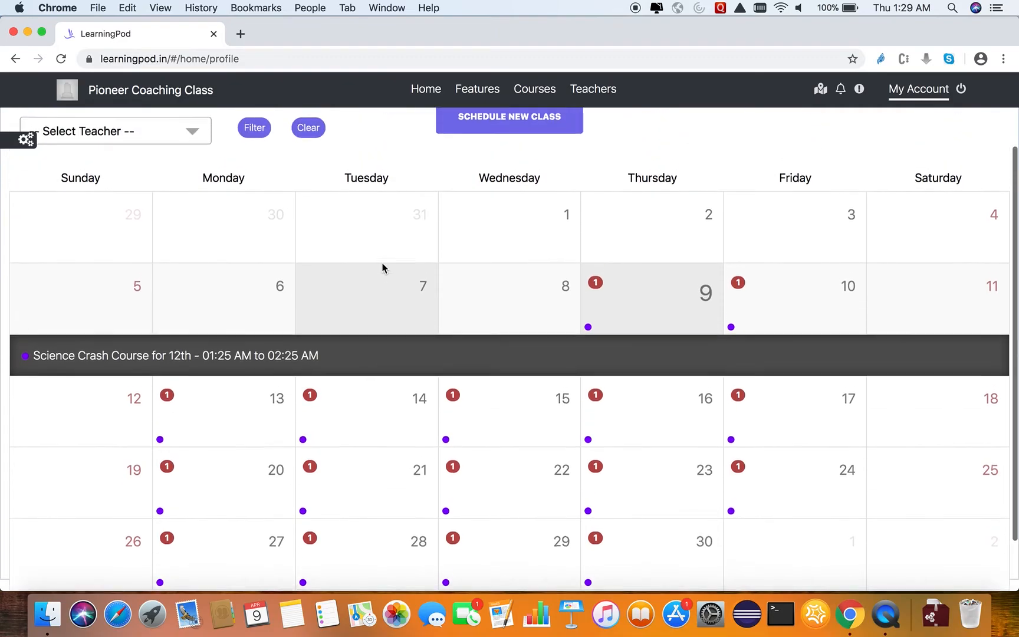
Select the only teacher offered in the schedule's teacher filter, and clear the filter again.
click(209, 205)
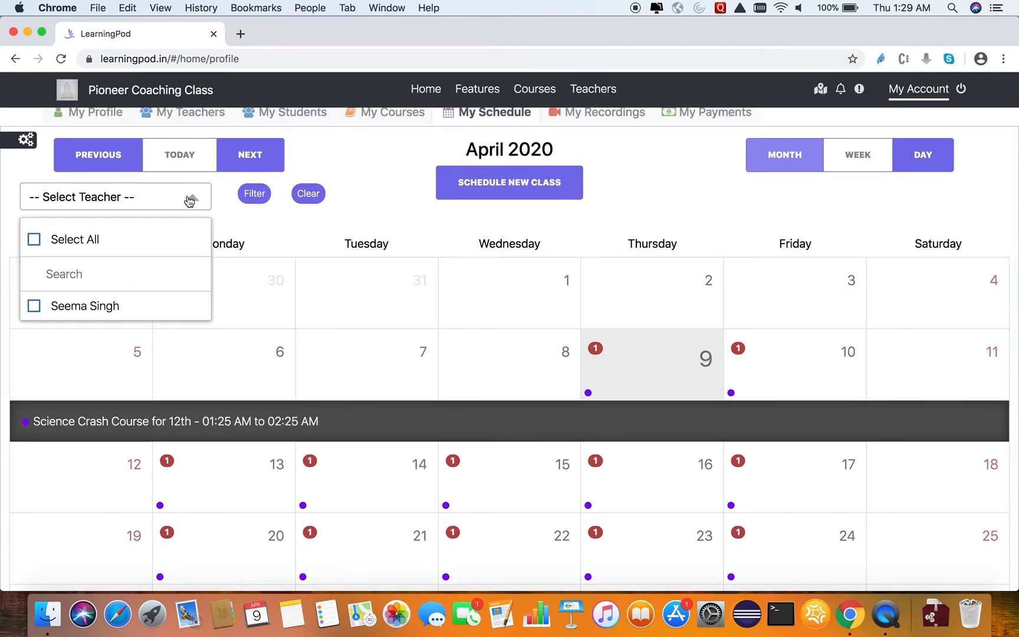
click(34, 307)
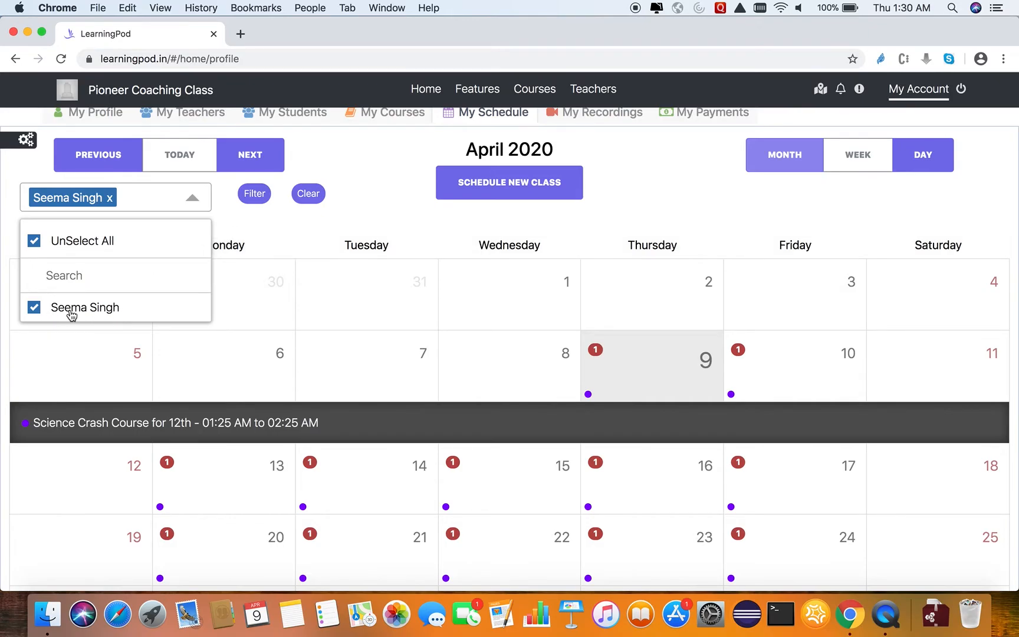
click(271, 218)
click(307, 197)
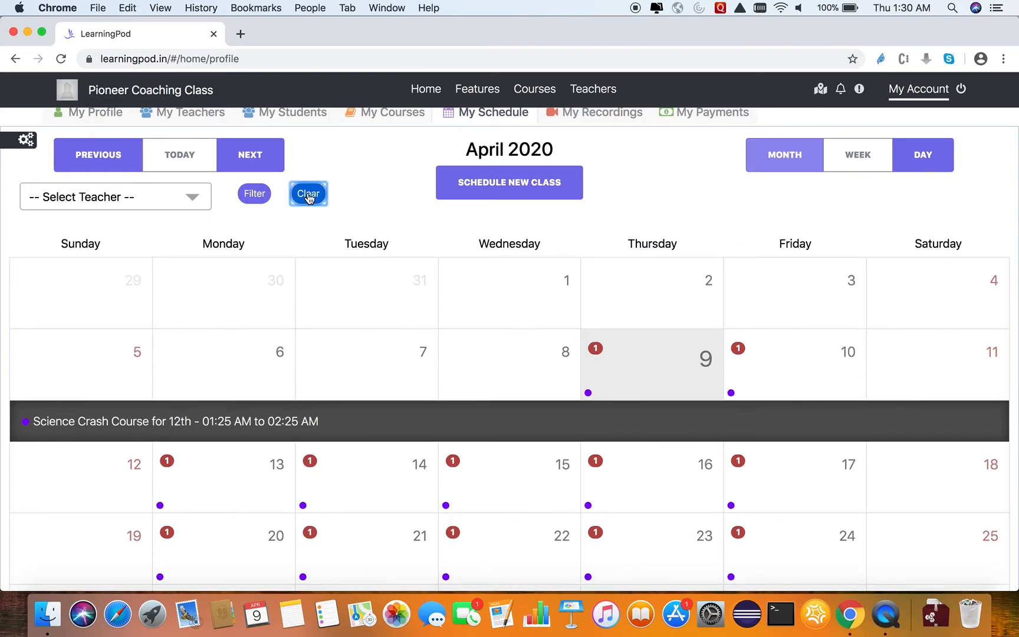
scroll(375, 398, down, 3)
scroll(375, 399, up, 3)
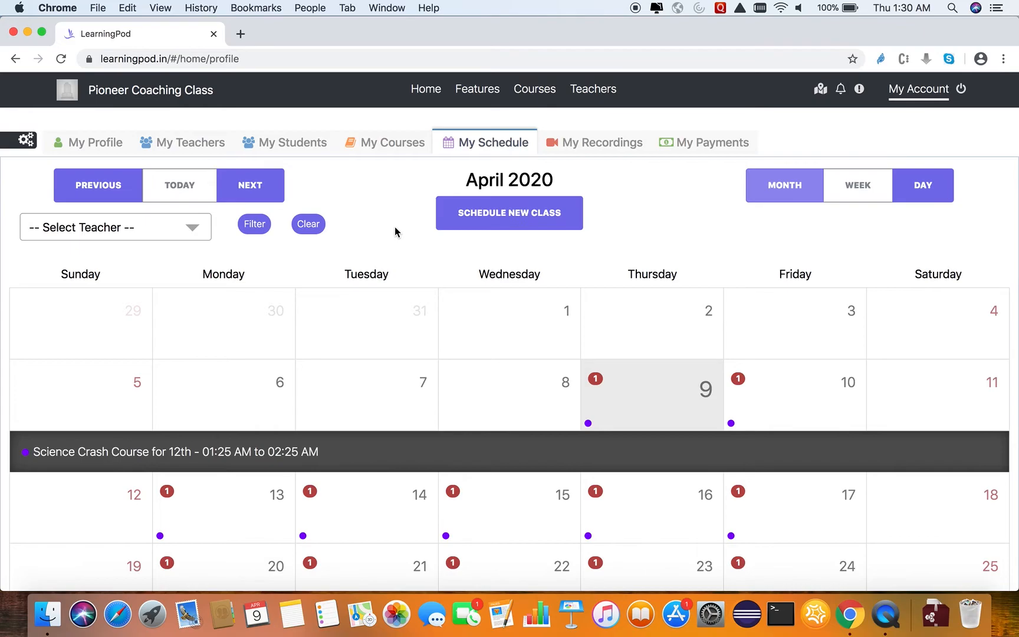
Try out a new class entry for Science Crash Course with the second listed teacher, check the topic and date fields, and cancel it.
click(510, 224)
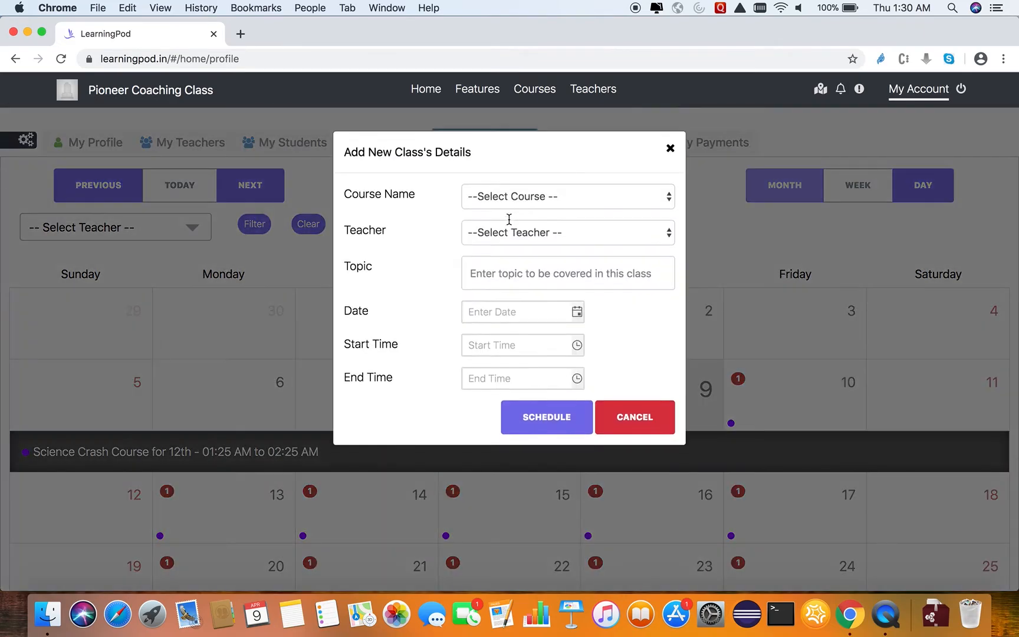
click(566, 201)
click(567, 223)
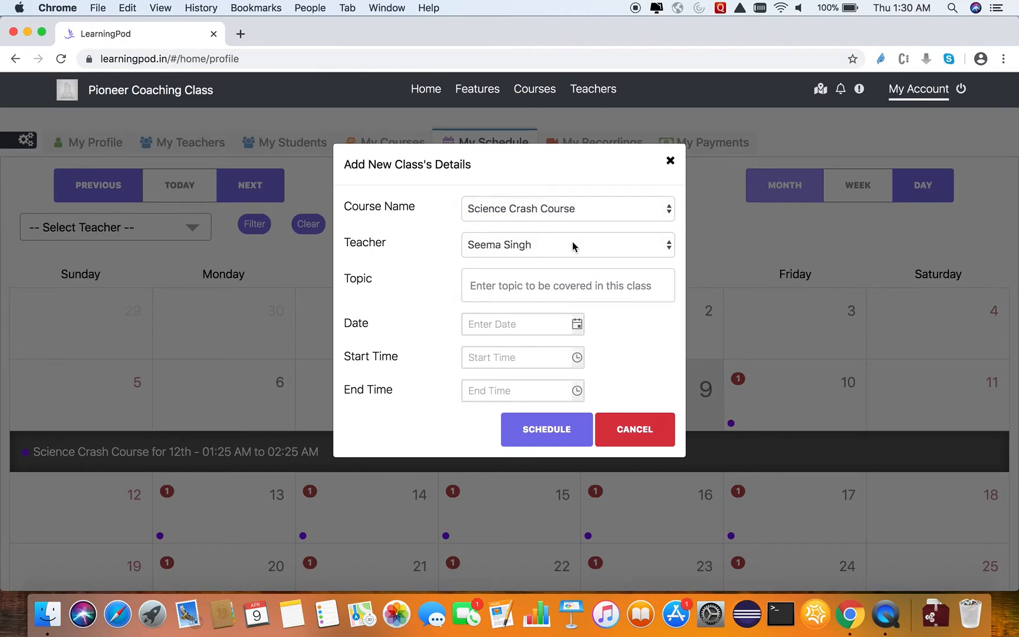
click(572, 246)
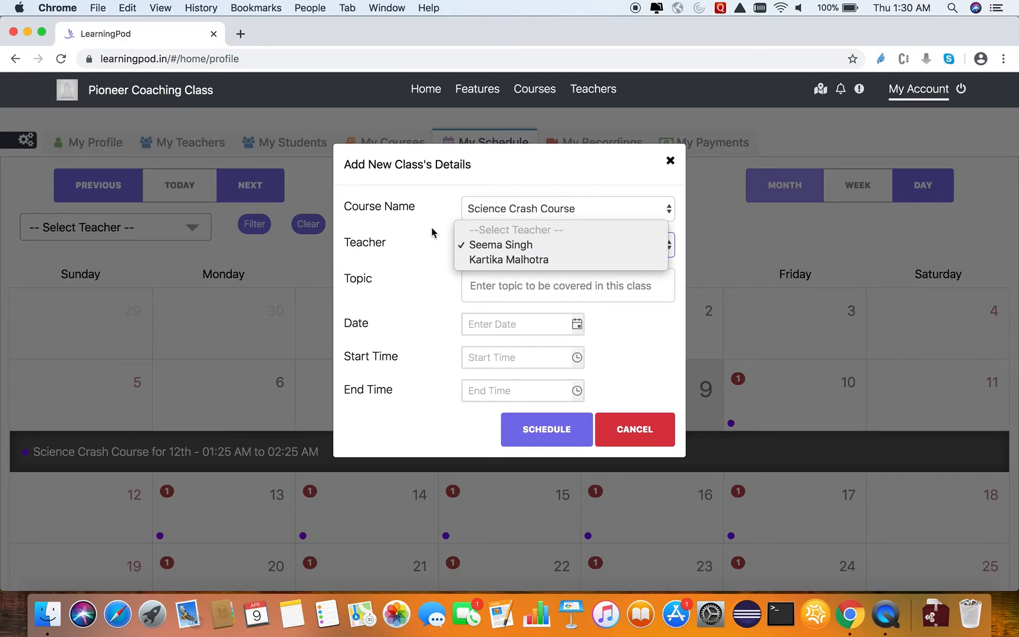
click(521, 260)
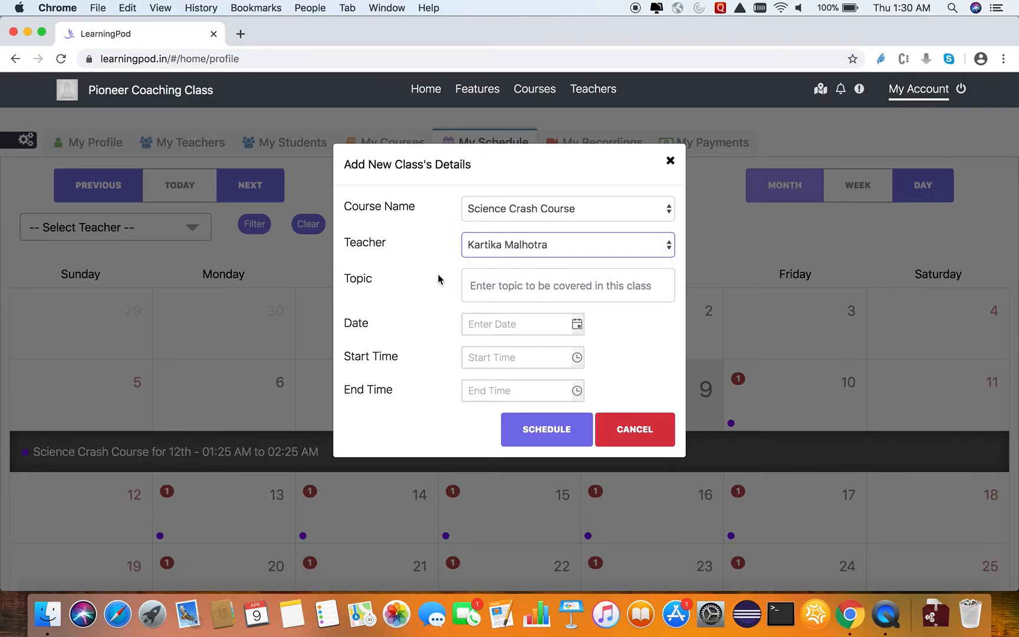
click(506, 277)
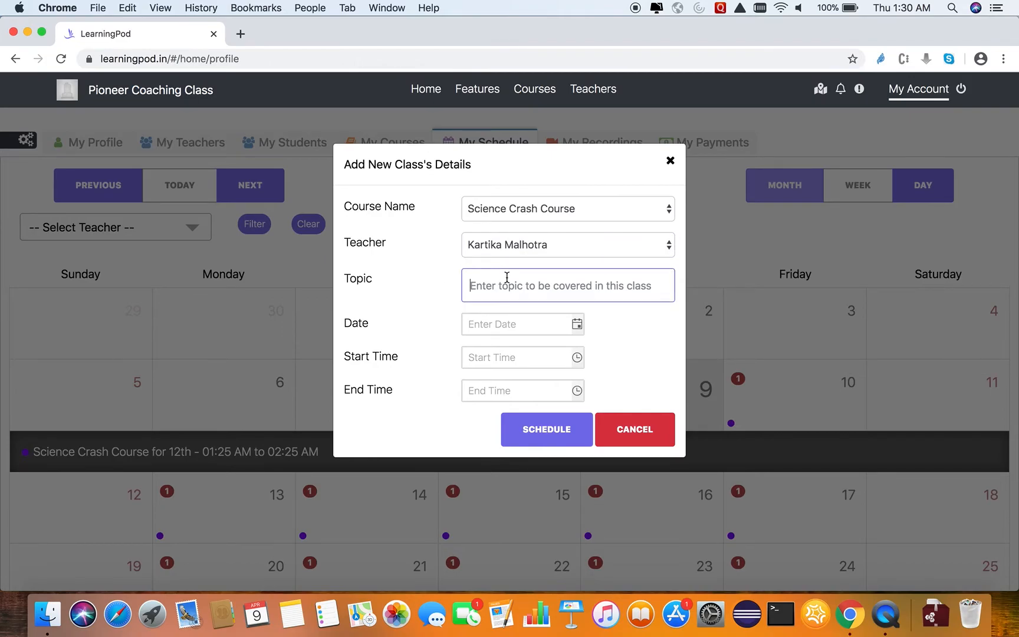
click(577, 324)
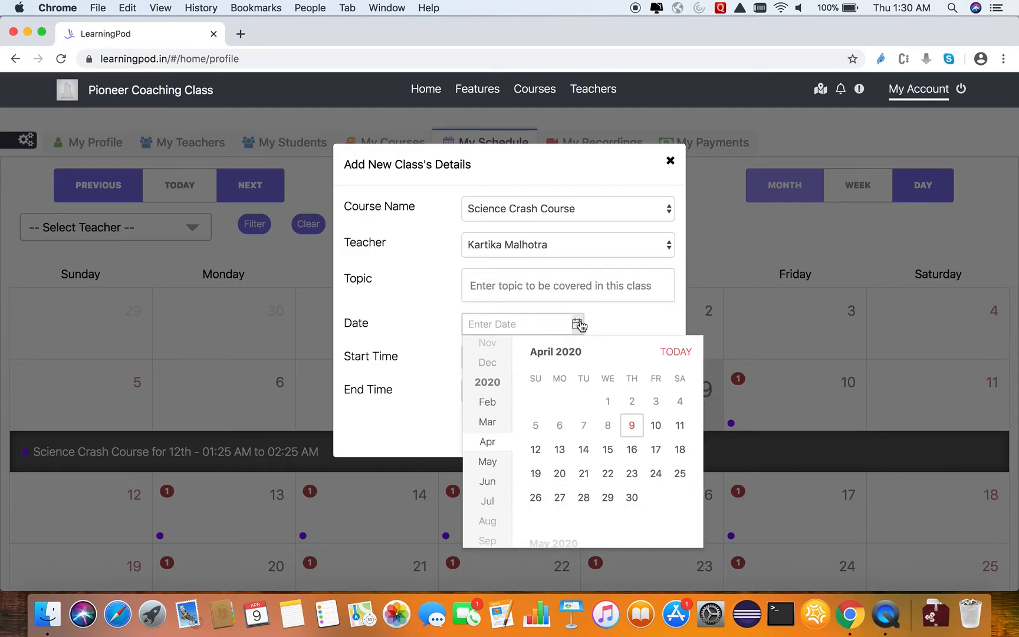
click(419, 330)
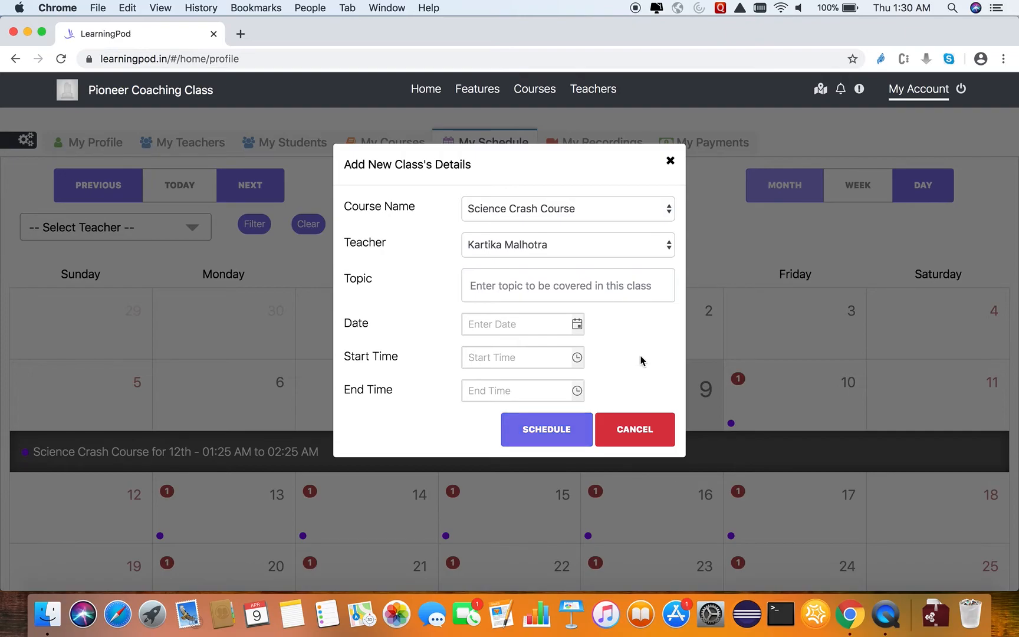
click(648, 422)
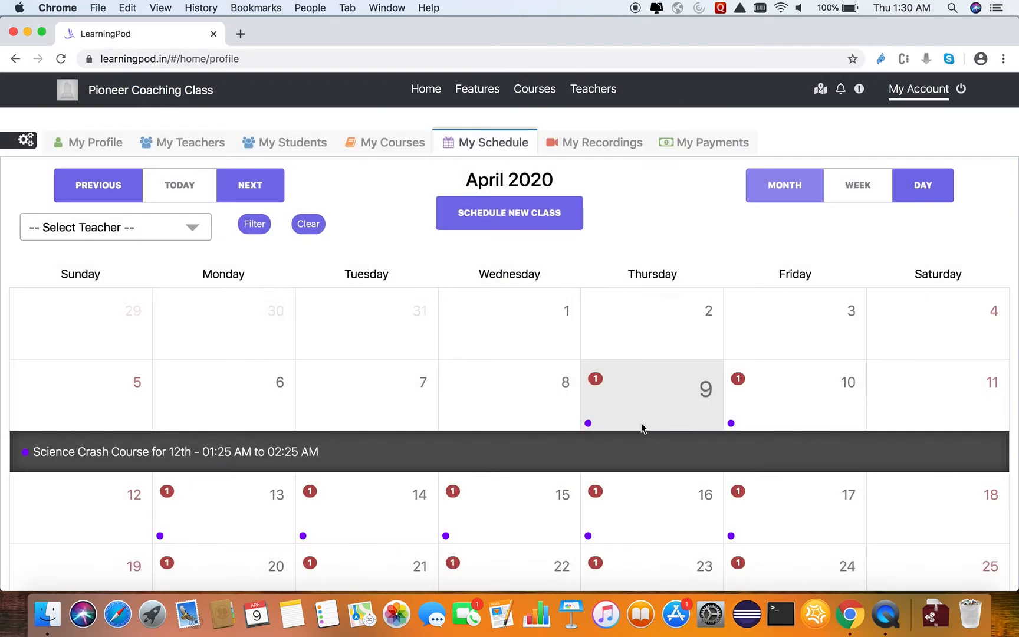
Examine the institute's recordings page and the payments page, including the overall summary and course-wise payment details.
click(606, 152)
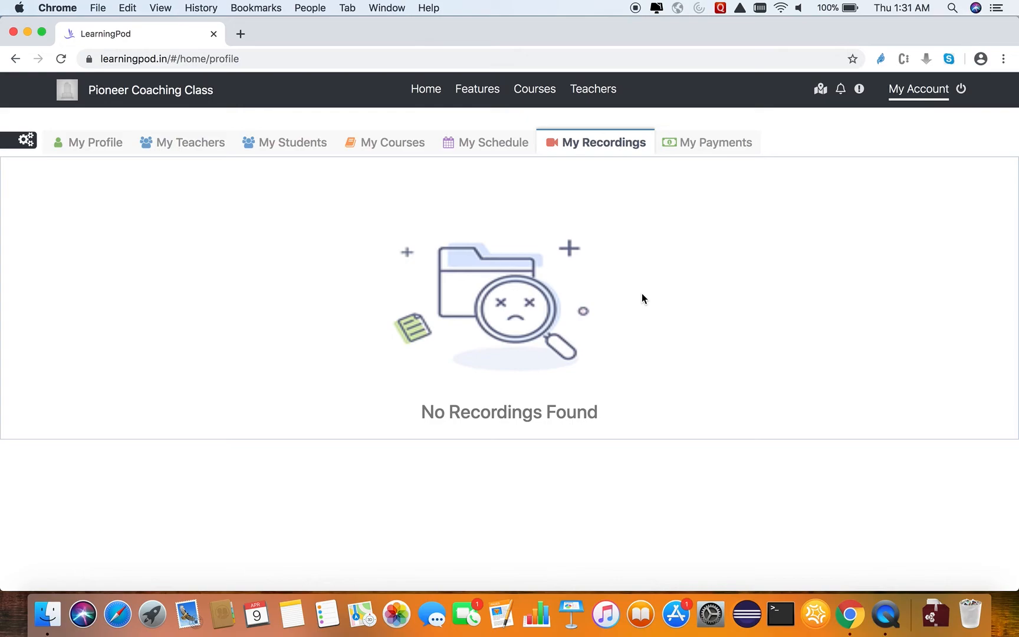
click(718, 150)
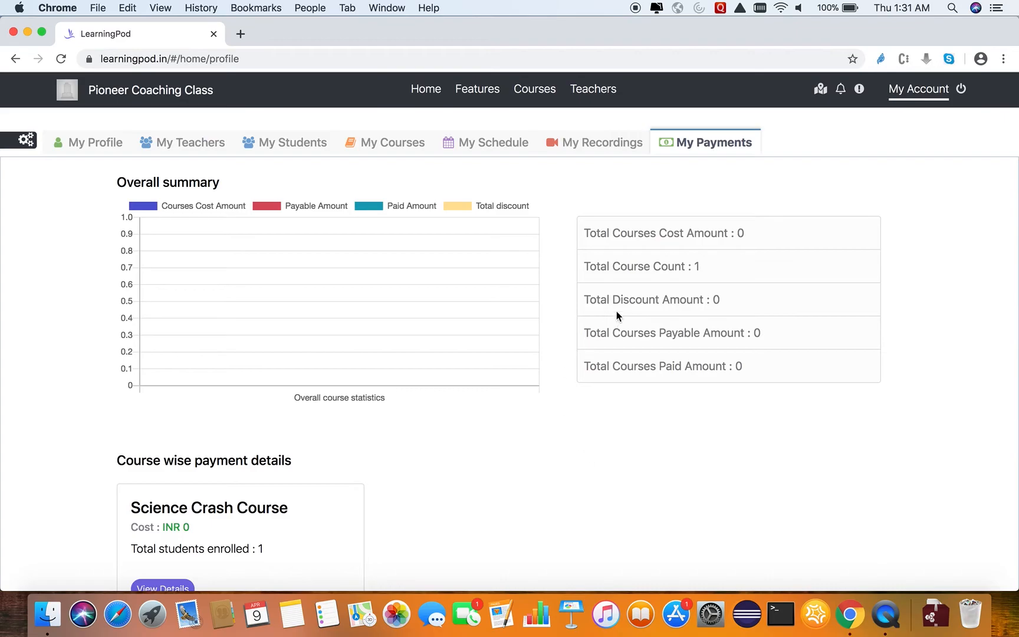
drag(627, 235, 652, 370)
click(652, 370)
scroll(616, 470, down, 3)
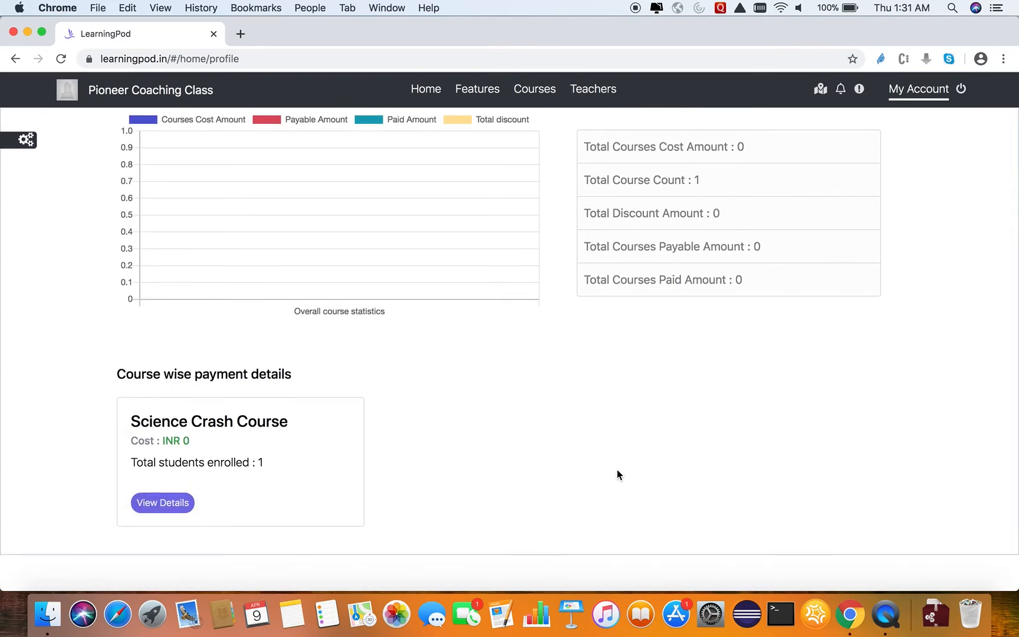
scroll(616, 470, down, 1)
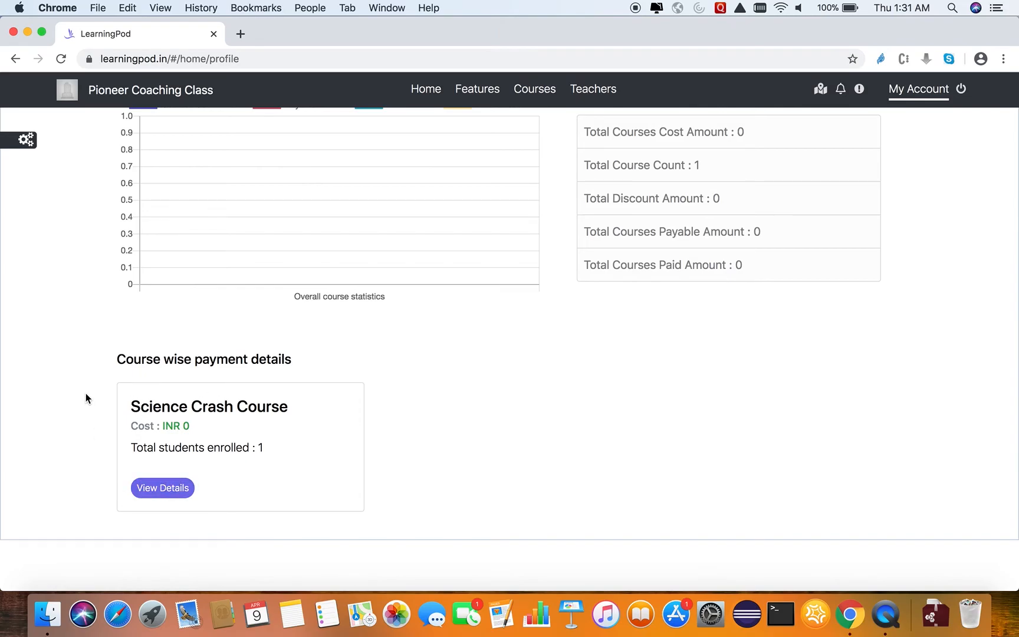
scroll(86, 398, up, 2)
scroll(85, 394, up, 2)
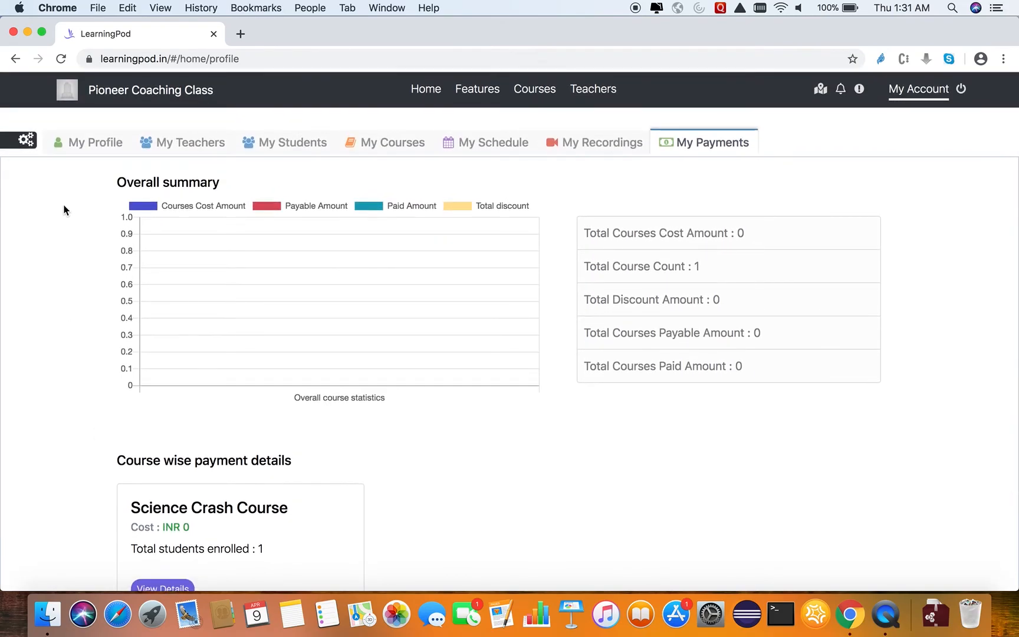
Examine the general settings, including the online payment option and the events that send an SMS.
click(25, 141)
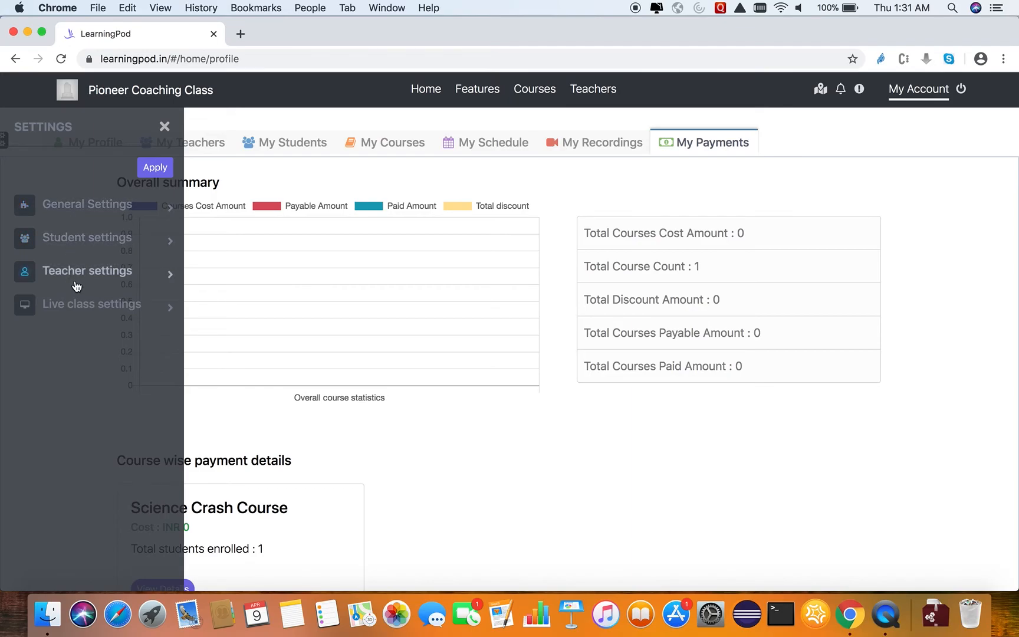
click(89, 204)
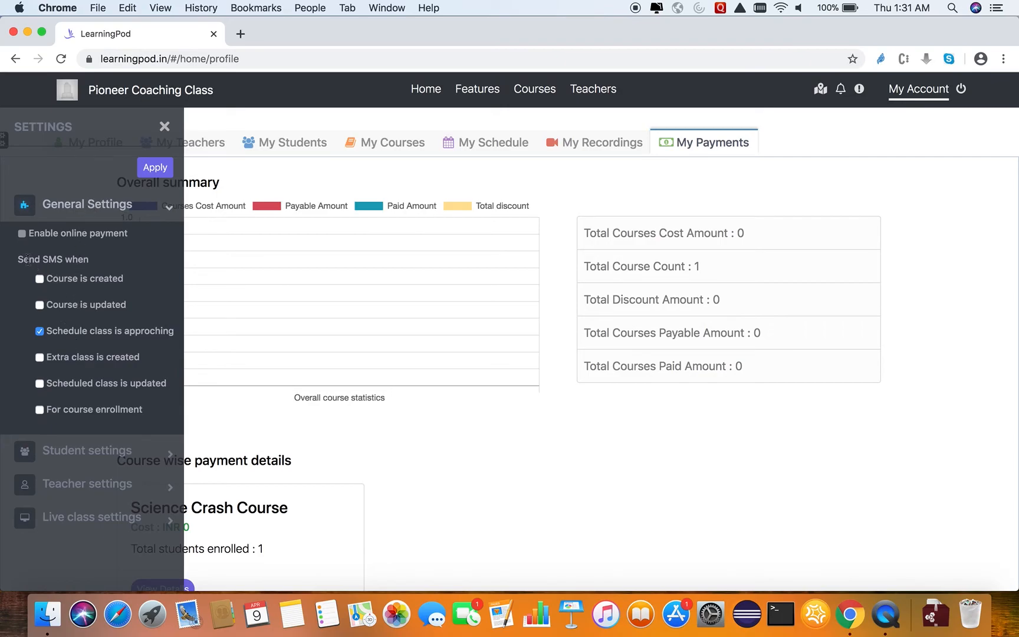
drag(20, 259, 103, 265)
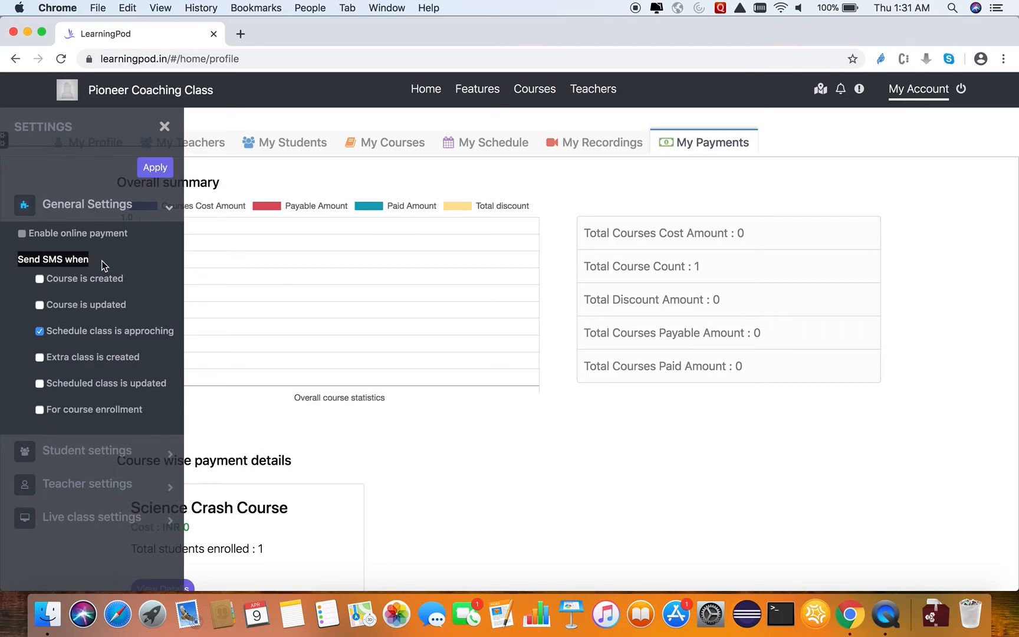
click(71, 279)
drag(65, 302, 93, 306)
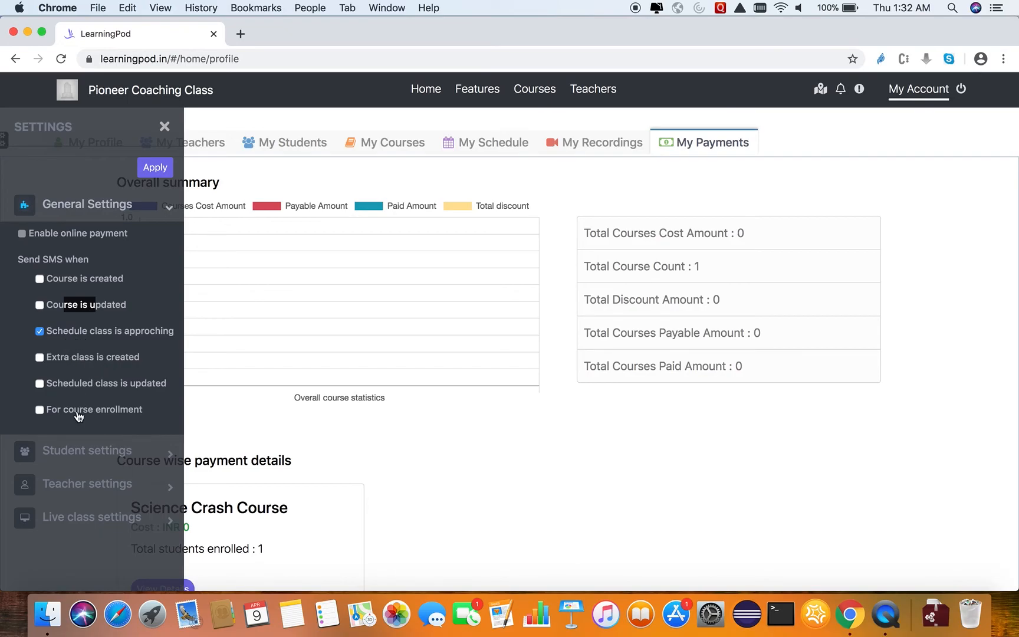
click(92, 211)
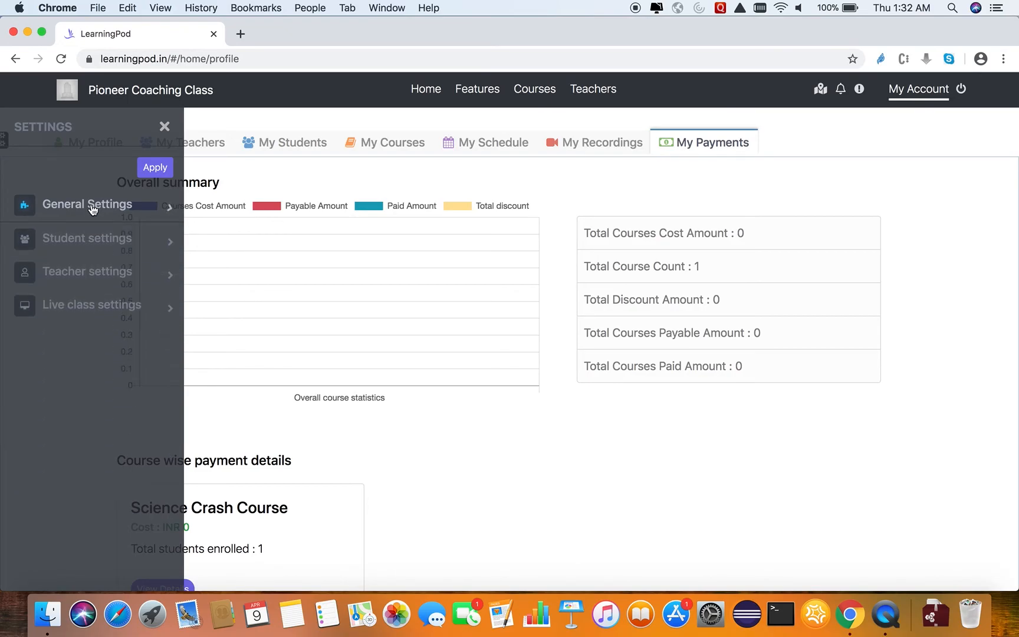
Examine the student settings, trying the Show recordings and Show payment details options.
click(81, 239)
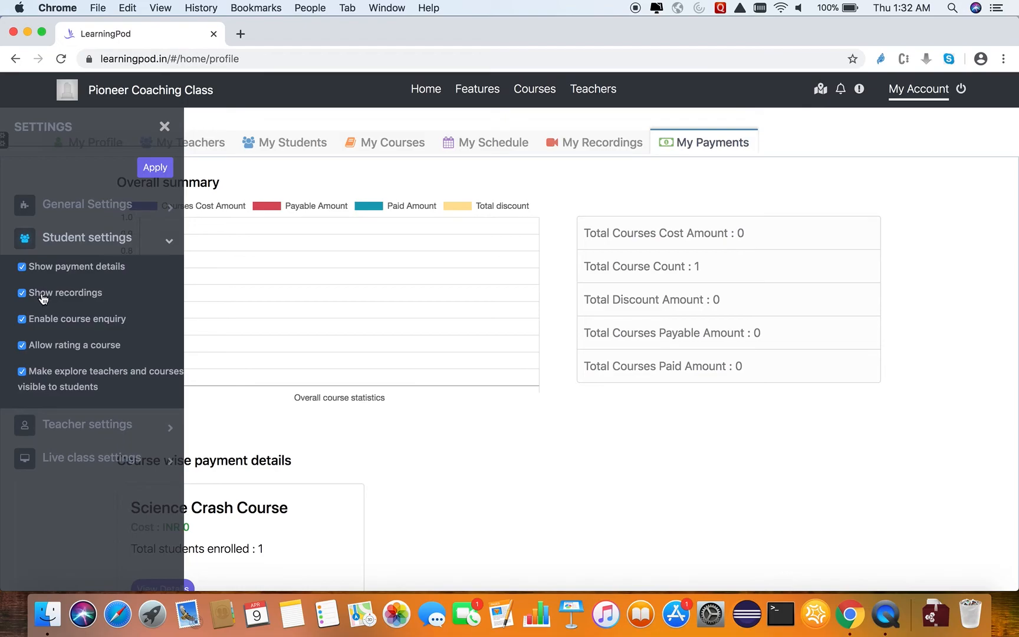
click(21, 295)
click(22, 267)
Review the teacher settings with Show recordings kept enabled, apply the preferences, and dismiss the confirmation.
click(75, 423)
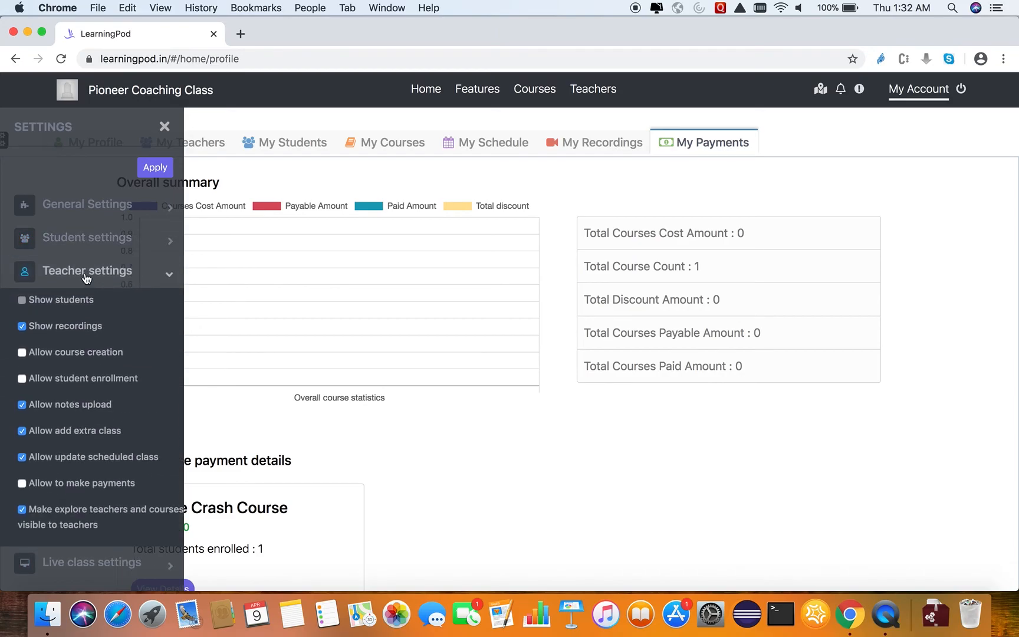
click(22, 326)
click(21, 326)
click(156, 169)
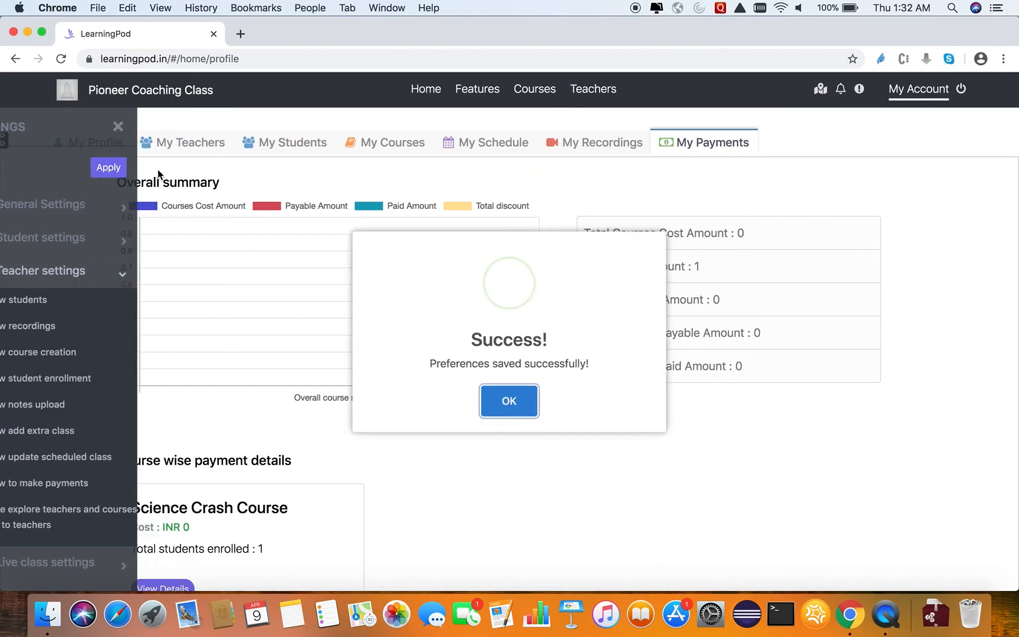
click(509, 411)
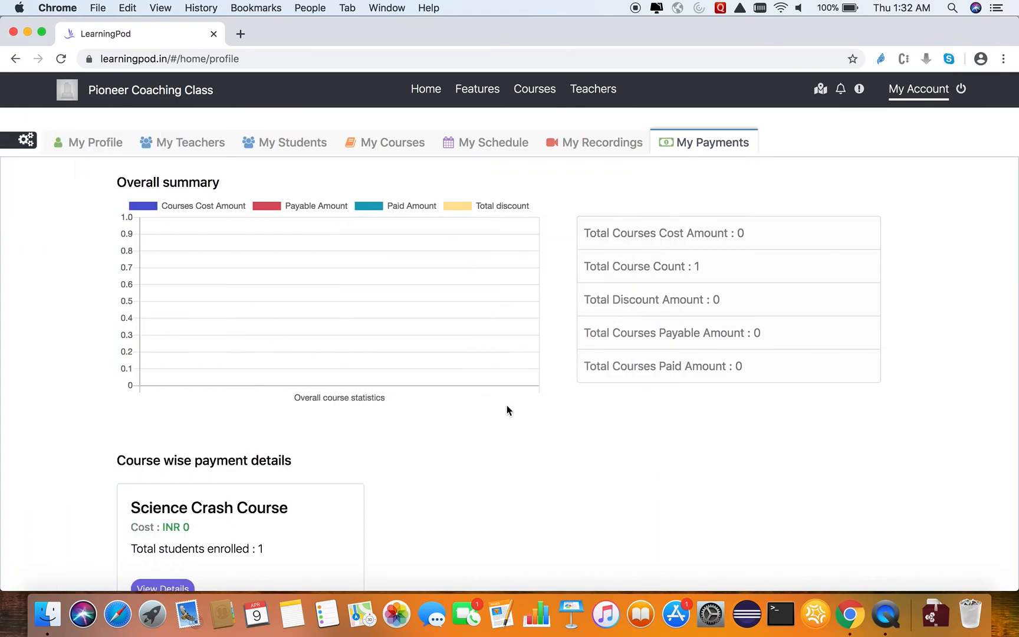
Examine the live class settings for recording and meeting end time, and close the settings.
click(26, 140)
click(84, 274)
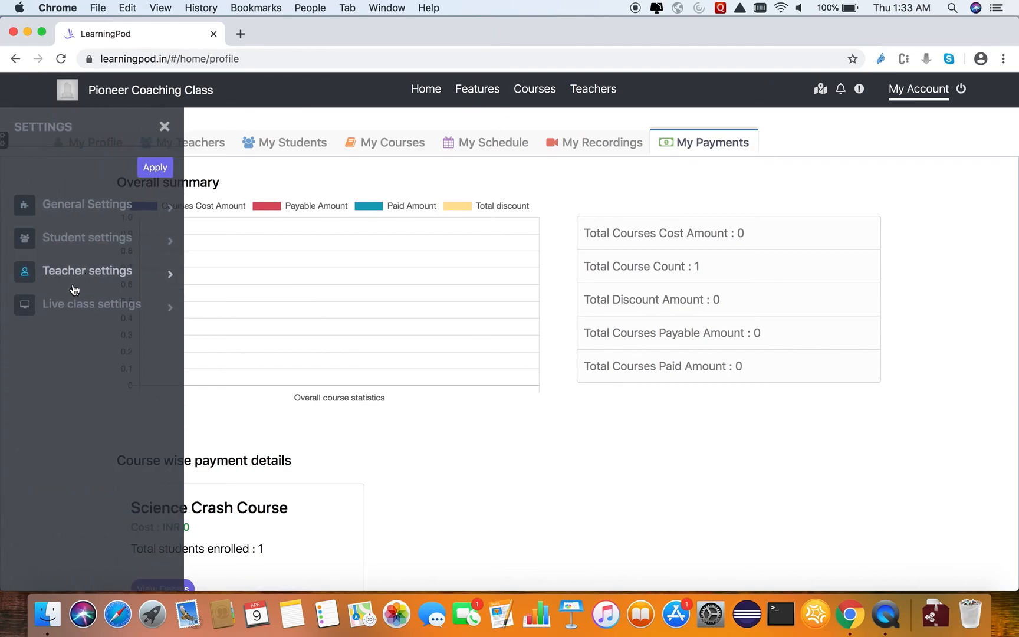
click(79, 308)
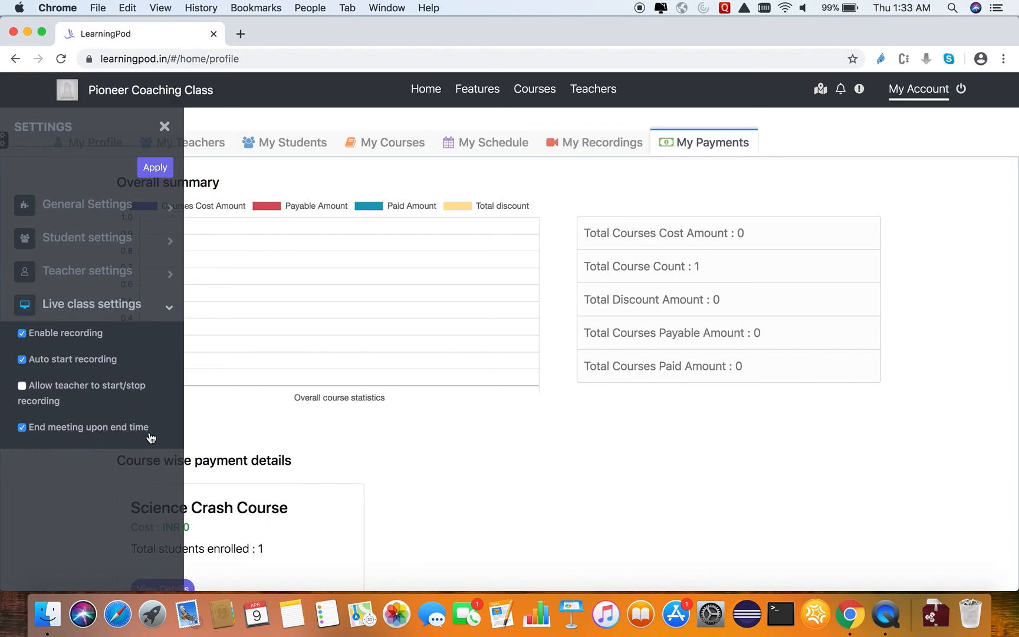
click(164, 127)
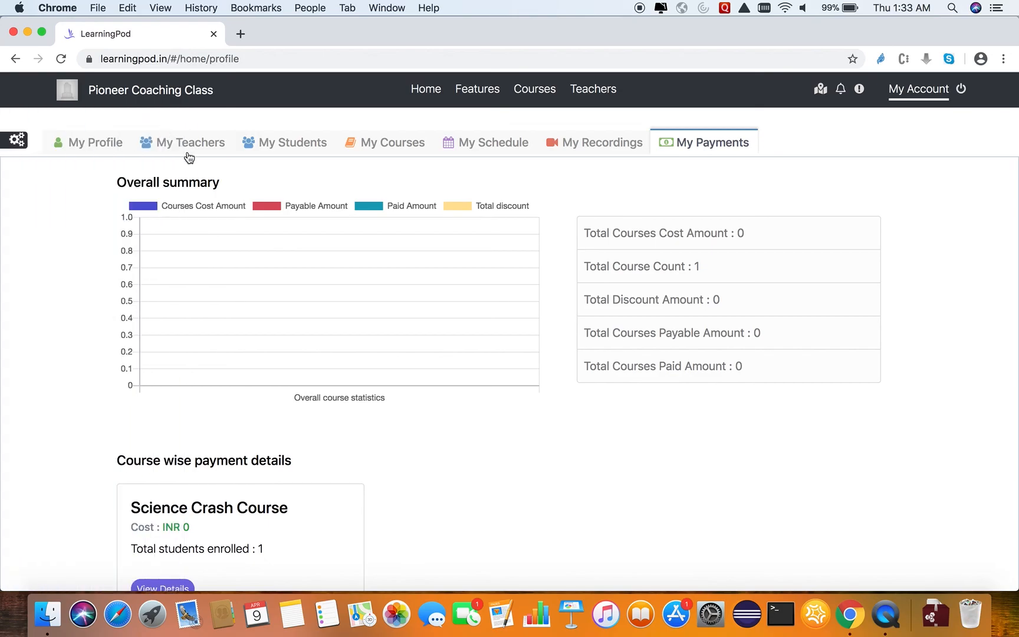